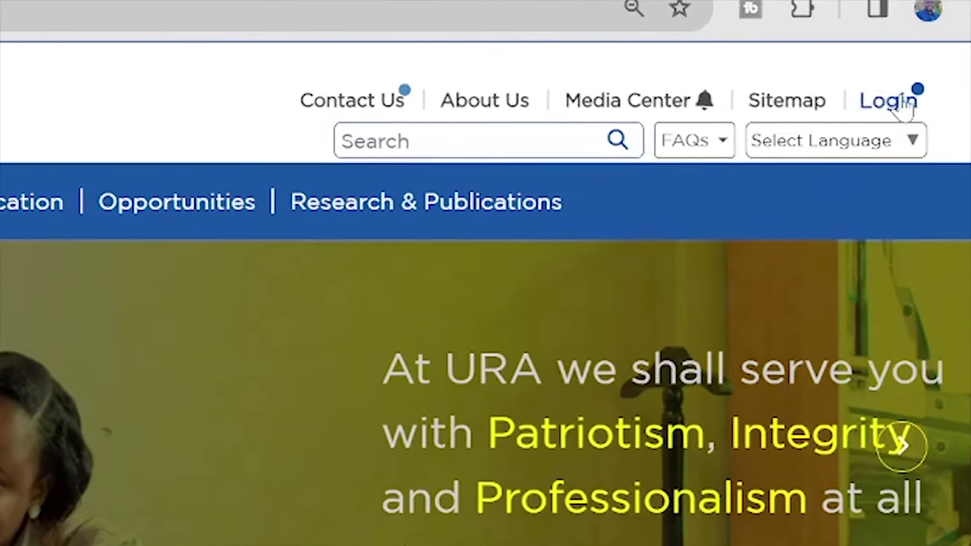
Step: Open the Portal login from the URA website's login options
click(902, 107)
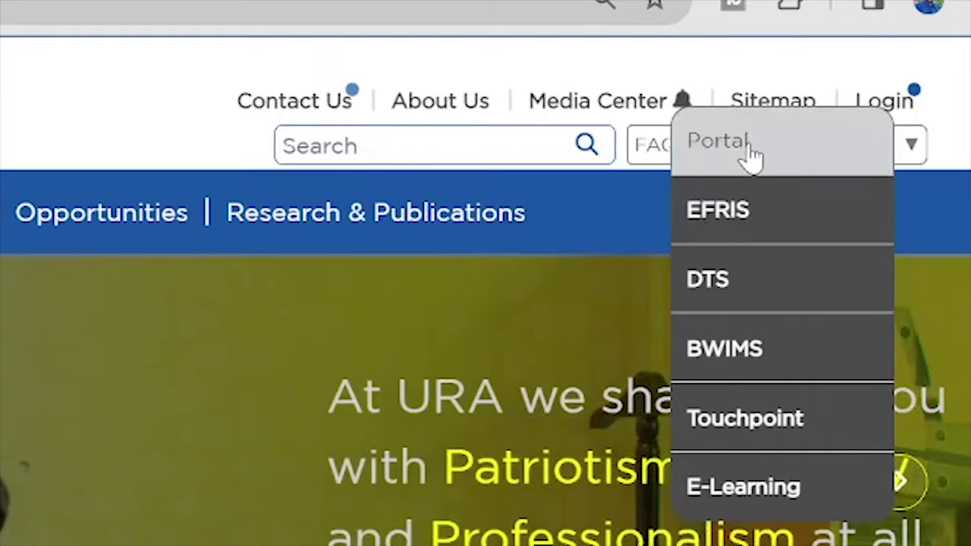
click(751, 156)
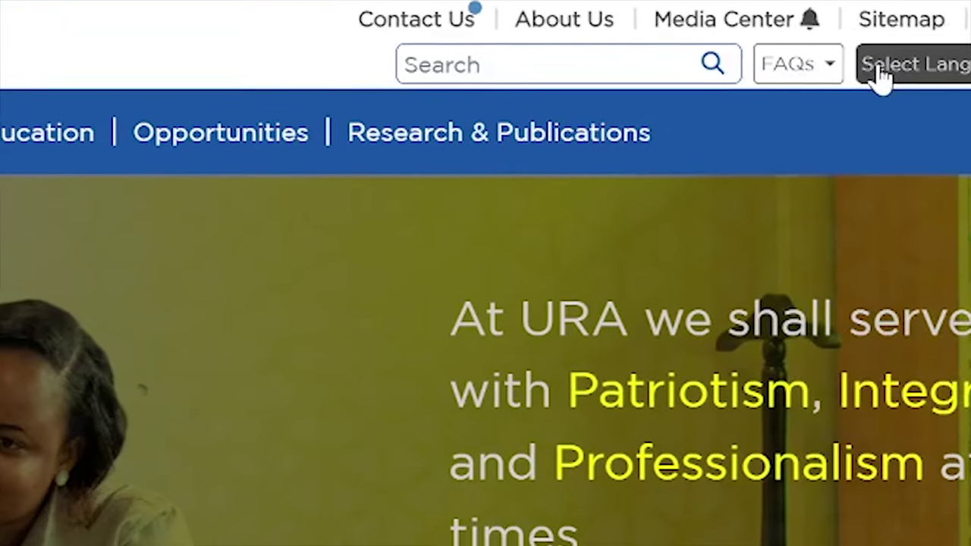
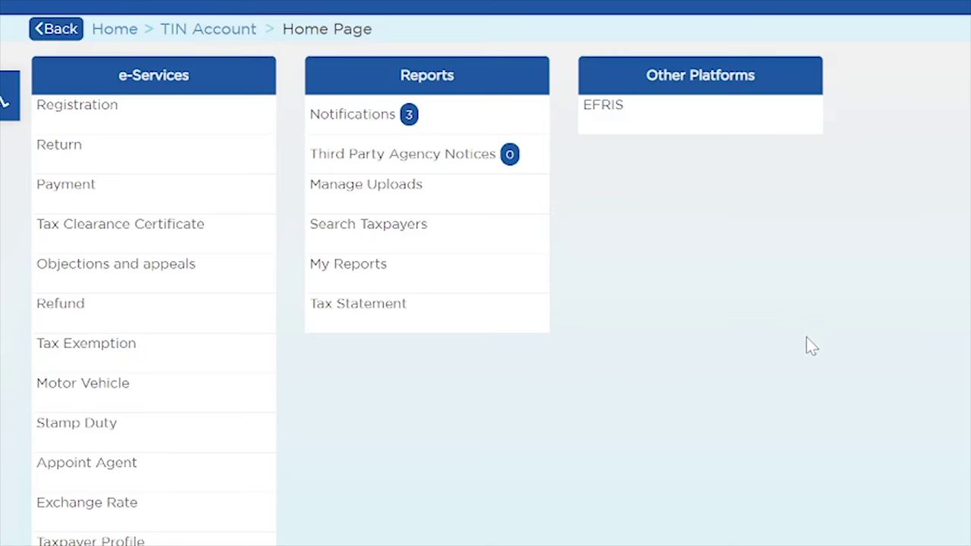
Step: Open the Monthly Value-Added Tax return form from the portal's Return e-service
scroll(848, 266, up, 2)
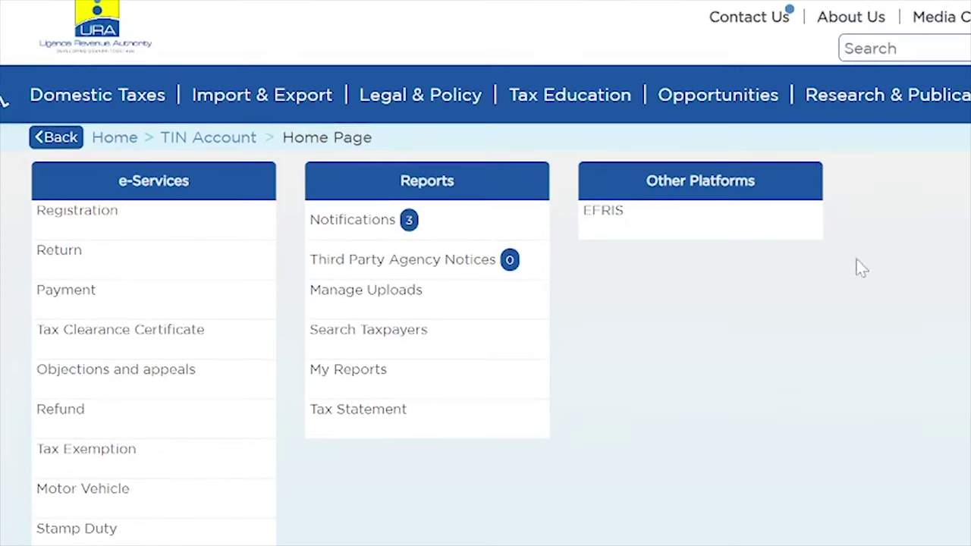
scroll(4, 102, down, 1)
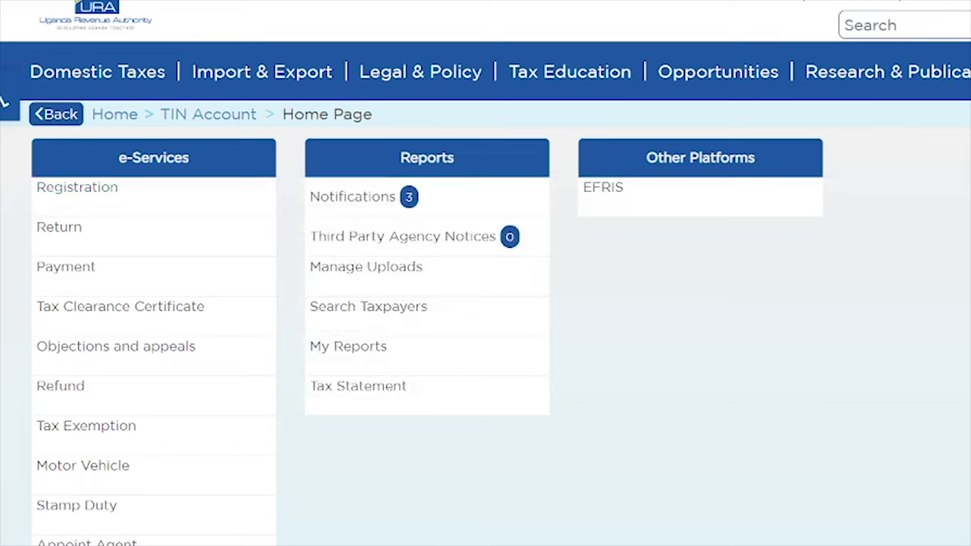
scroll(399, 202, down, 1)
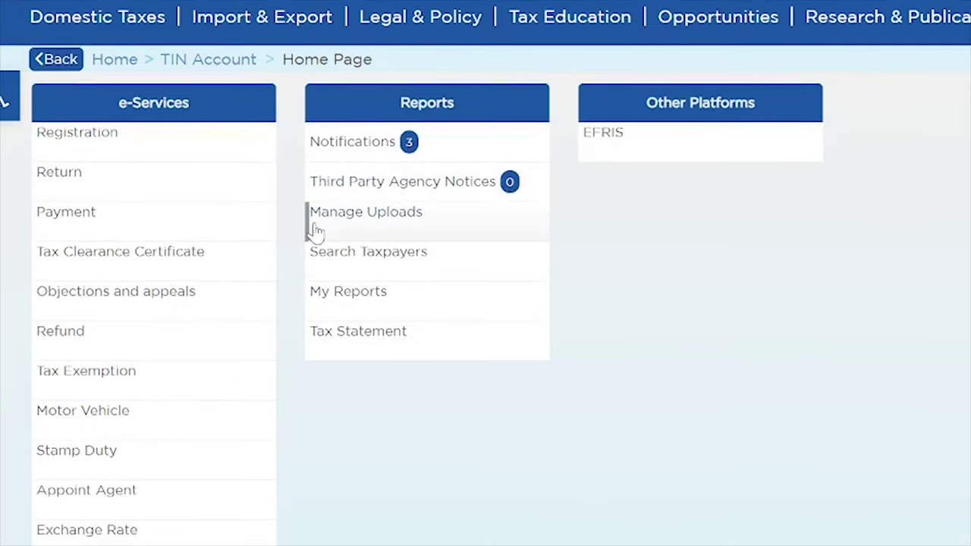
mouse_move(97, 179)
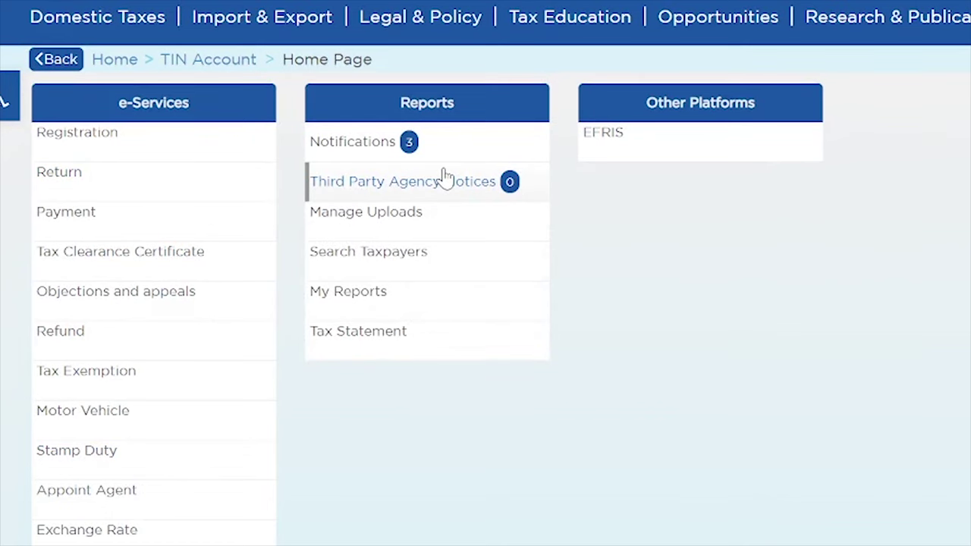
mouse_move(48, 199)
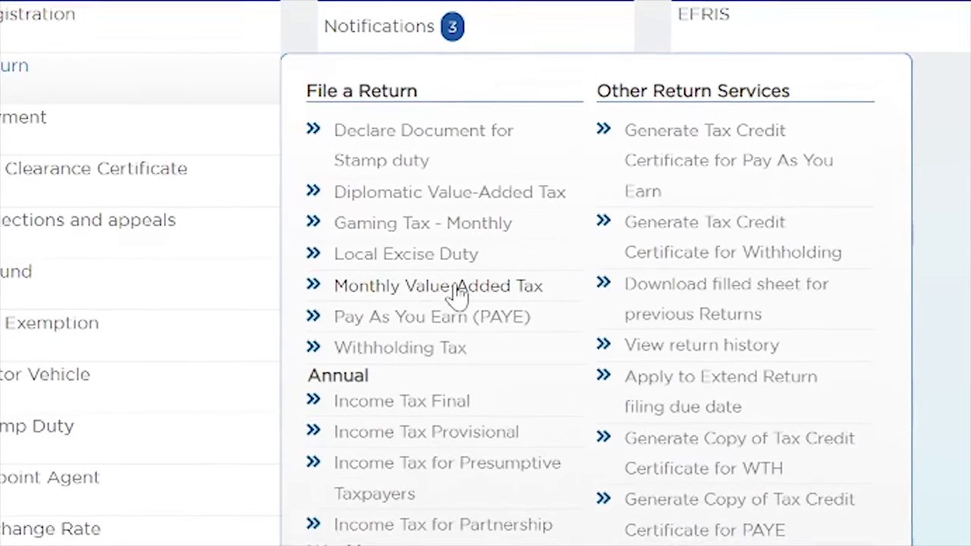
click(456, 288)
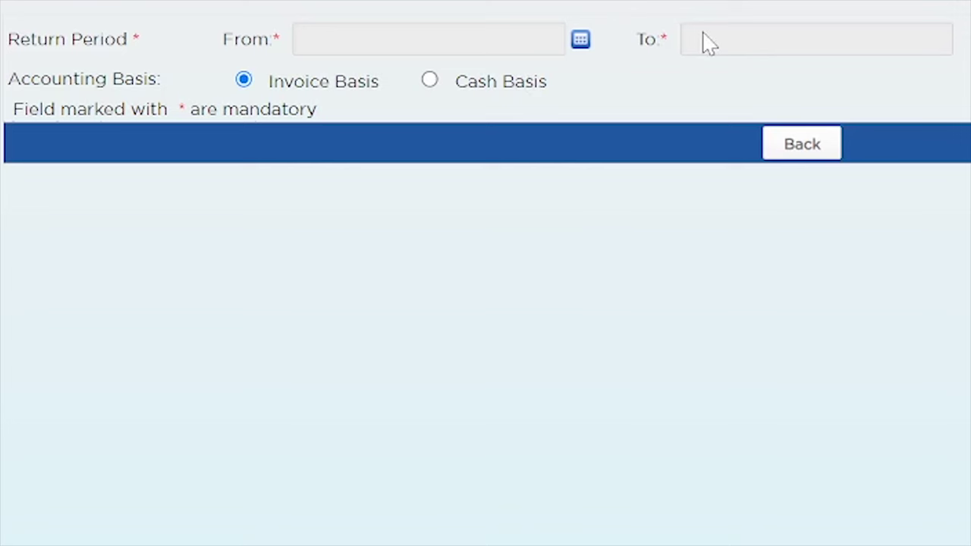
Step: Set the start of the VAT return period to 1 November 2023
click(581, 42)
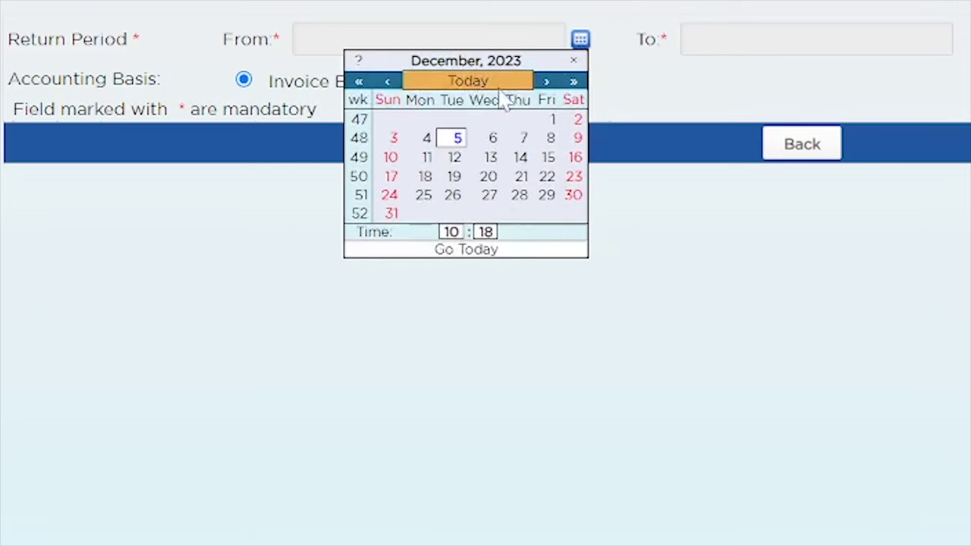
click(387, 81)
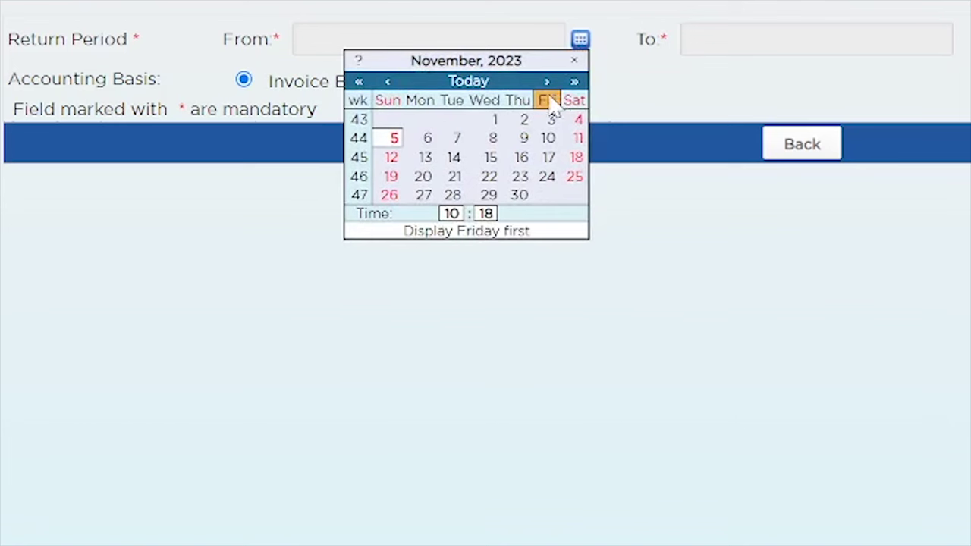
click(494, 120)
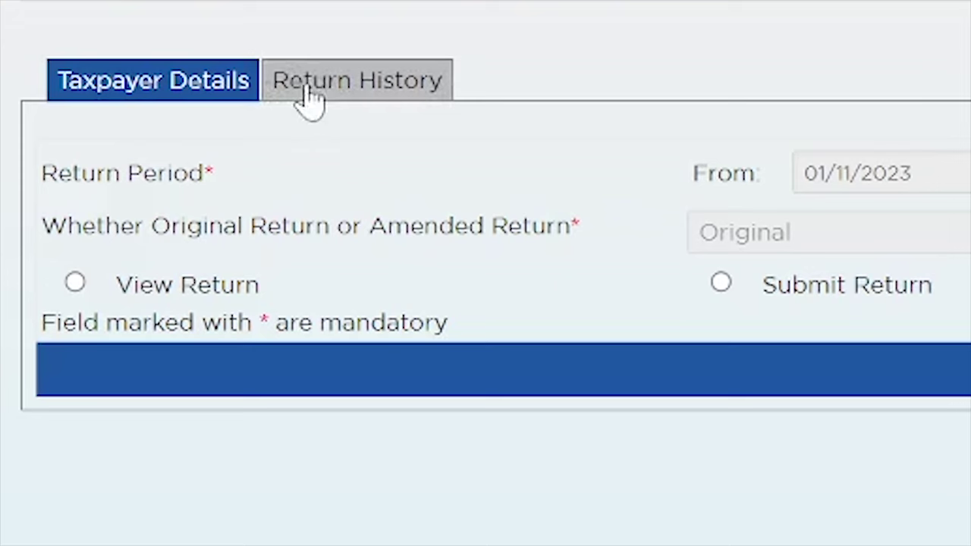
Step: Check the return history and choose View Return in the taxpayer details
click(336, 85)
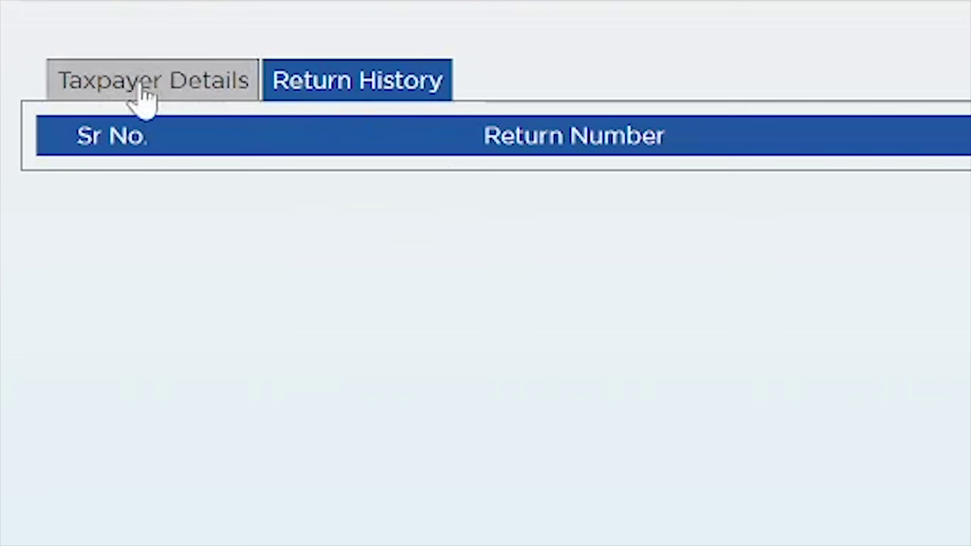
click(182, 76)
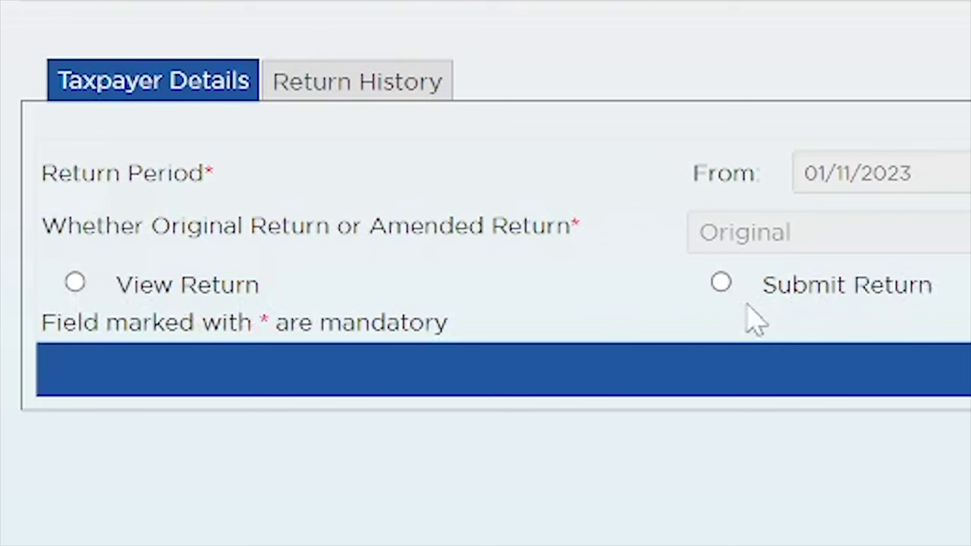
click(75, 284)
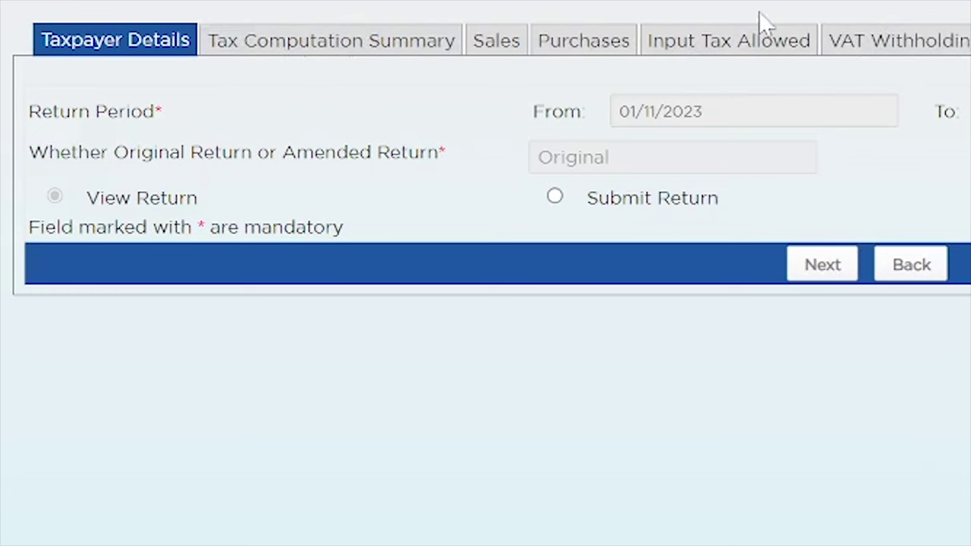
Step: Review the Tax Computation Summary and the Sales section of the return
click(410, 55)
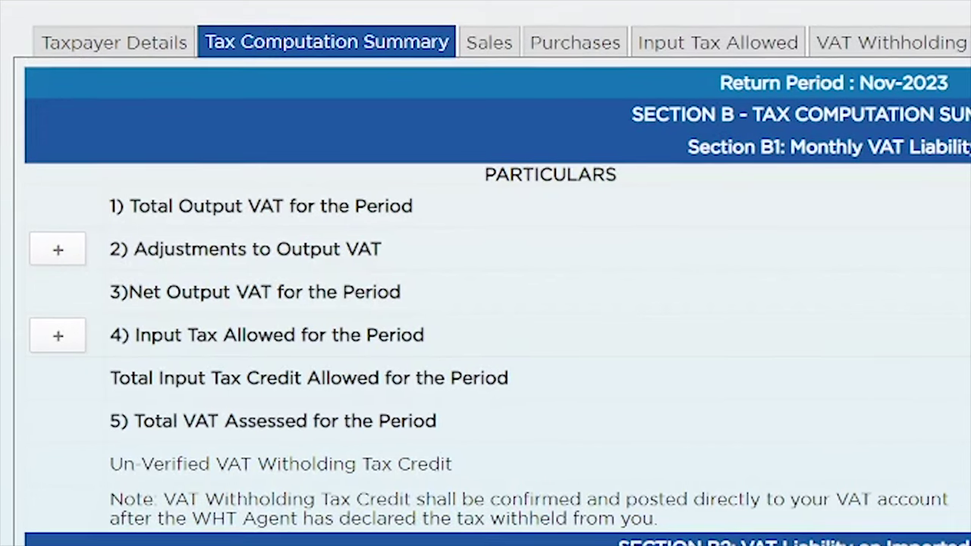
scroll(895, 281, down, 2)
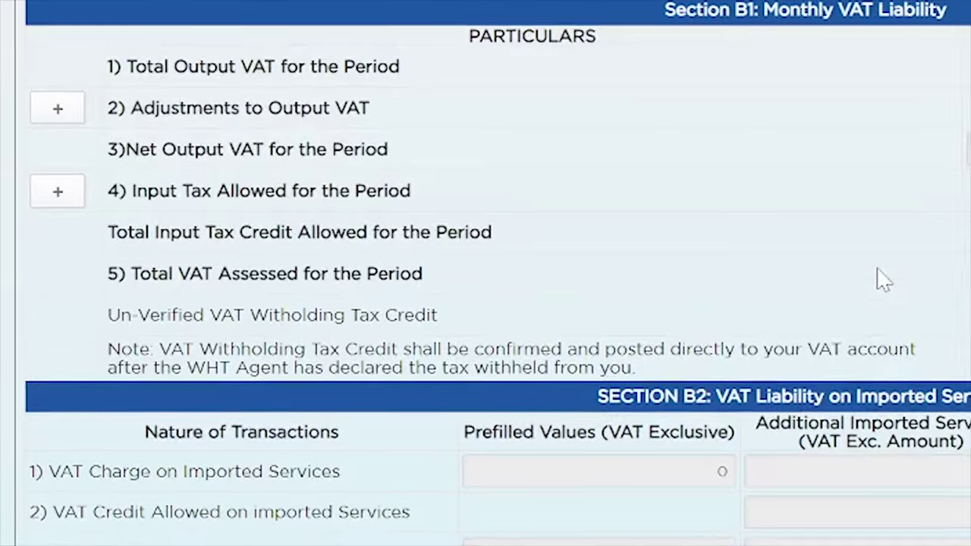
scroll(873, 279, up, 2)
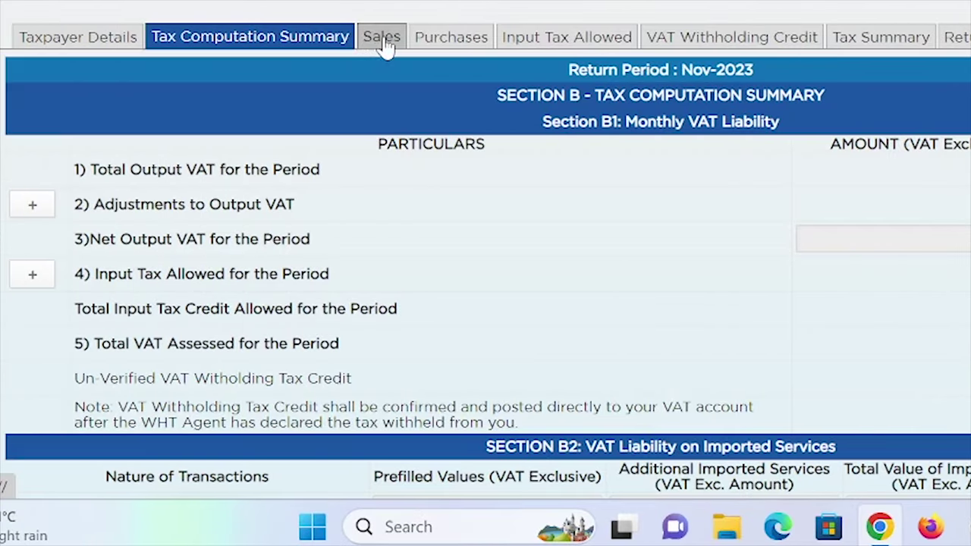
click(384, 42)
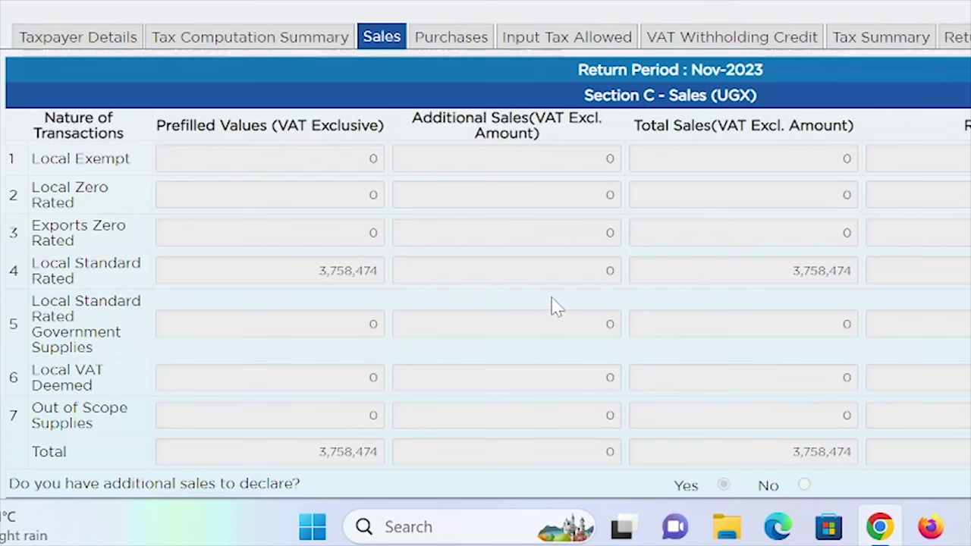
scroll(610, 238, down, 3)
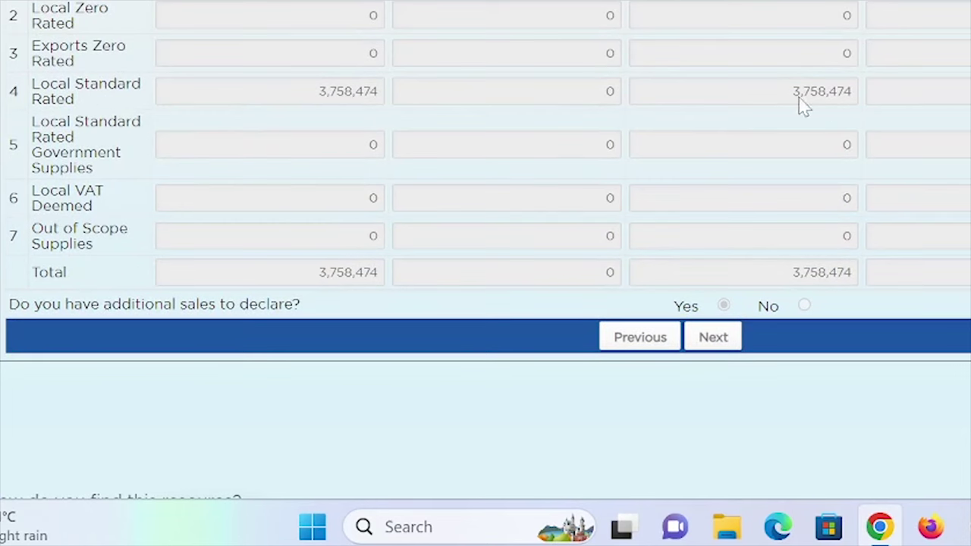
scroll(486, 250, up, 2)
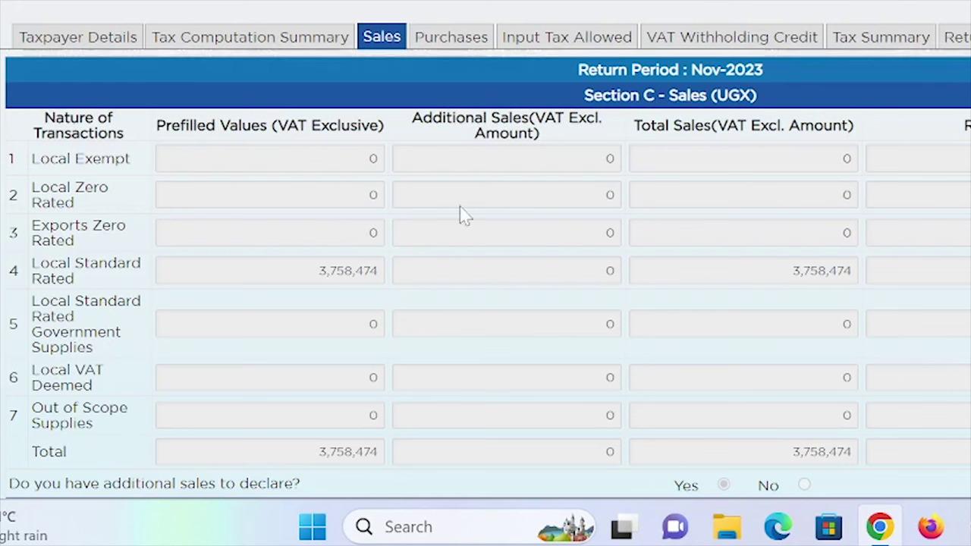
Step: Review the Purchases, Input Tax Allowed, VAT Withholding Credit and Tax Summary sections, and go back to the taxpayer details
click(465, 43)
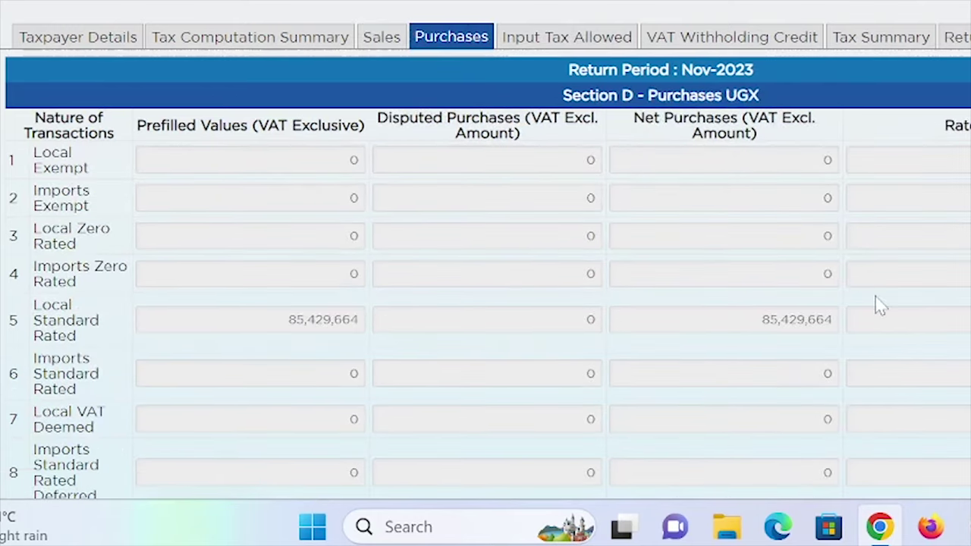
click(553, 38)
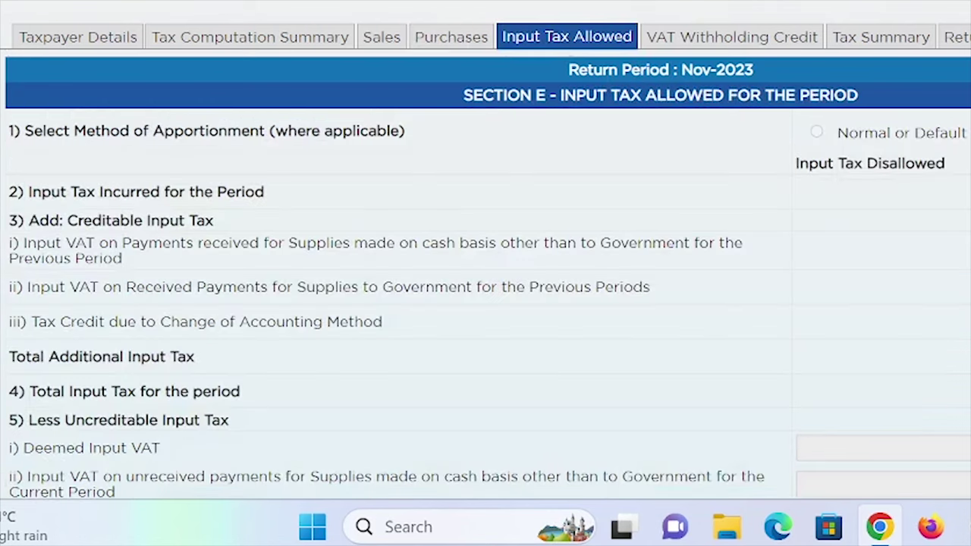
click(740, 38)
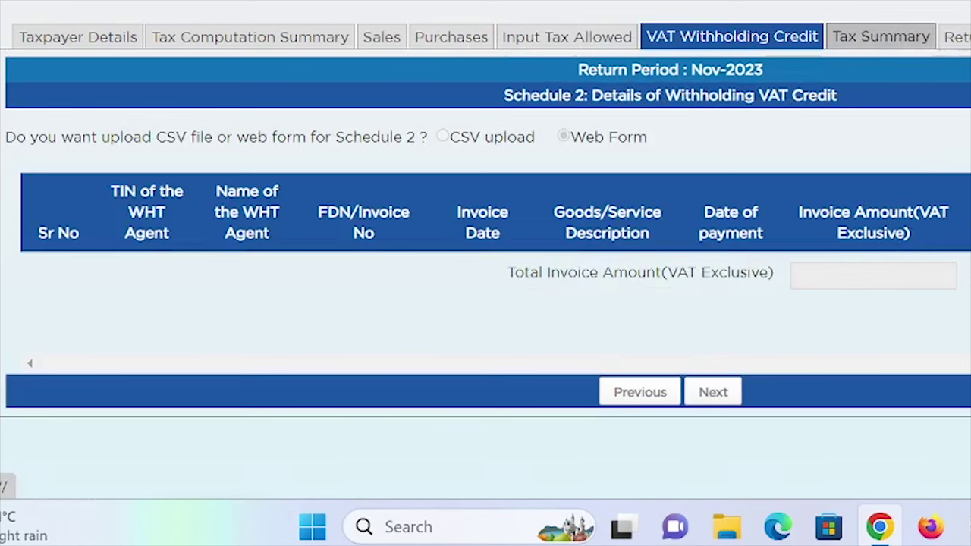
click(865, 40)
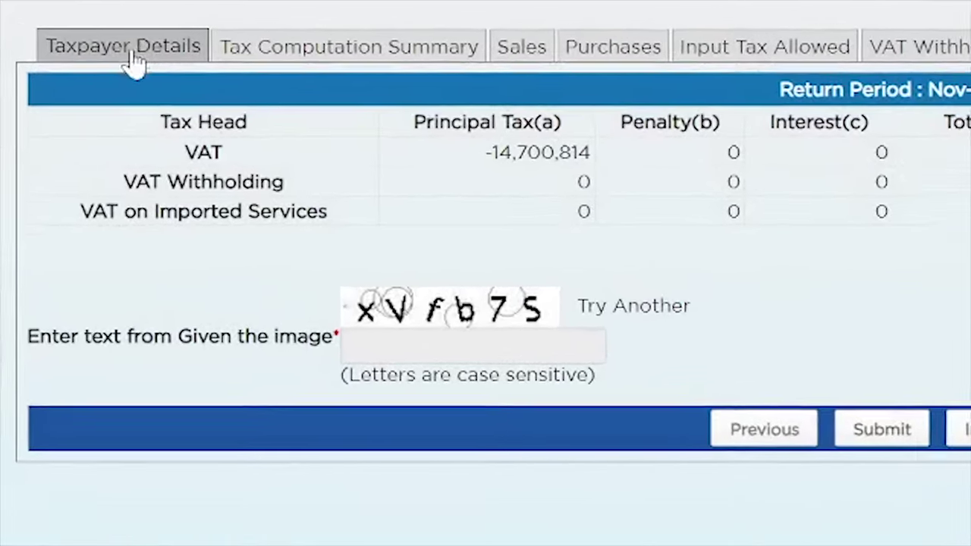
click(132, 55)
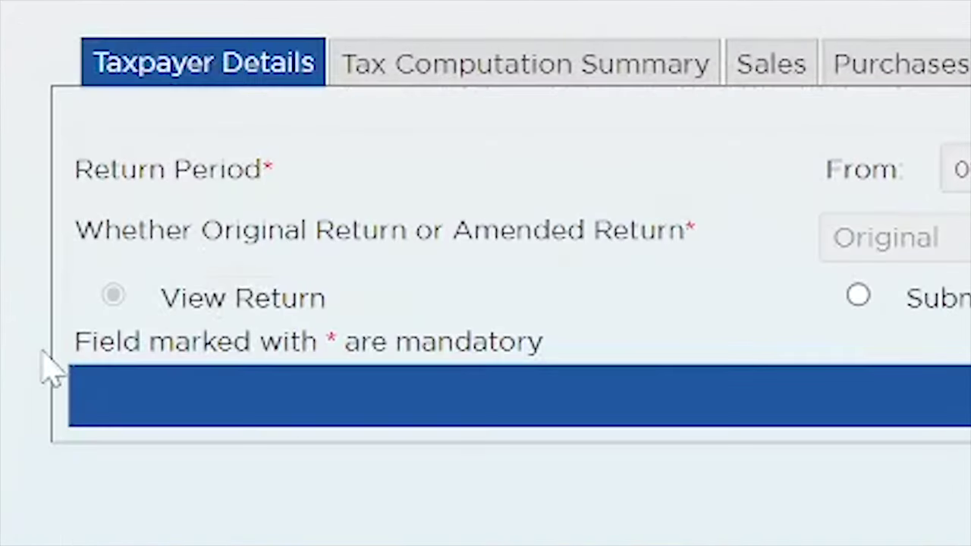
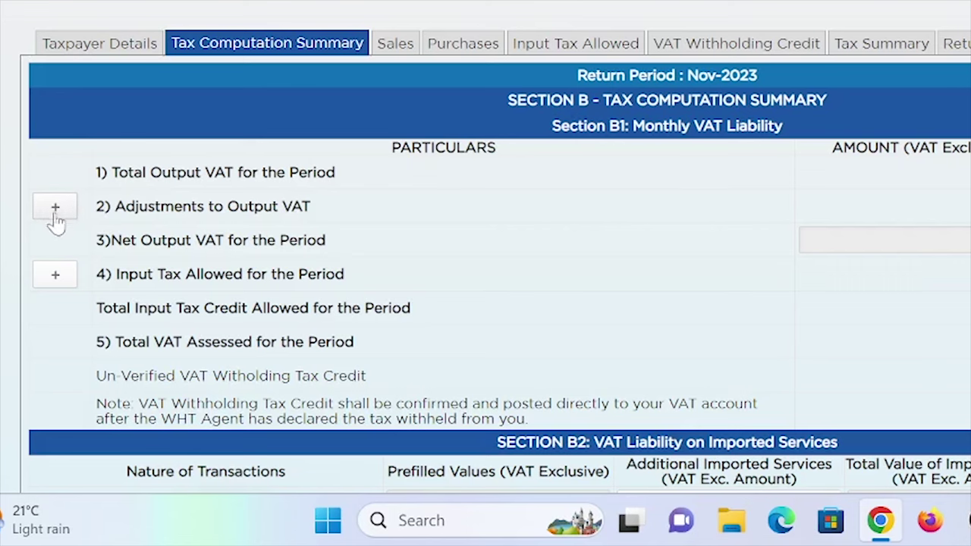
Step: Expand Adjustments to Output VAT in the Tax Computation Summary and review its additions and deductions
click(57, 214)
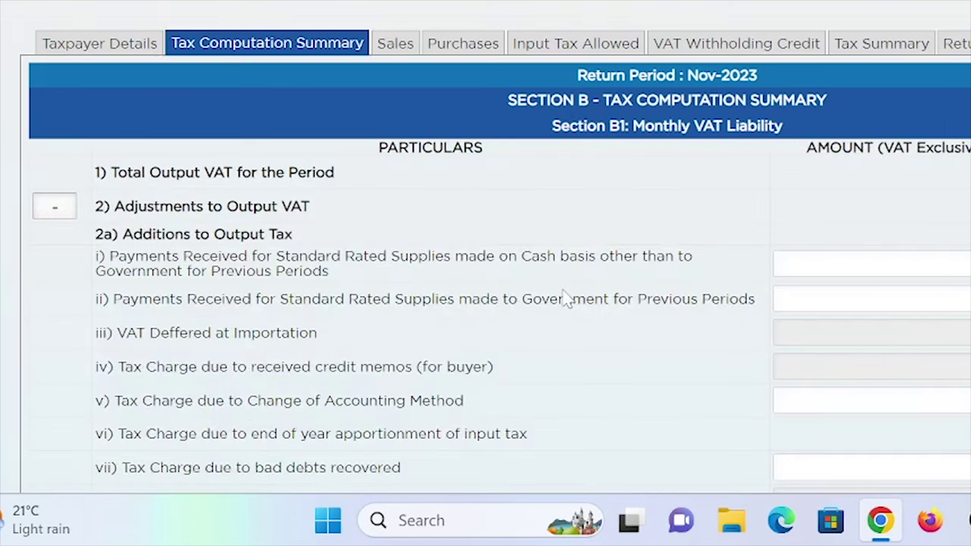
scroll(567, 297, down, 2)
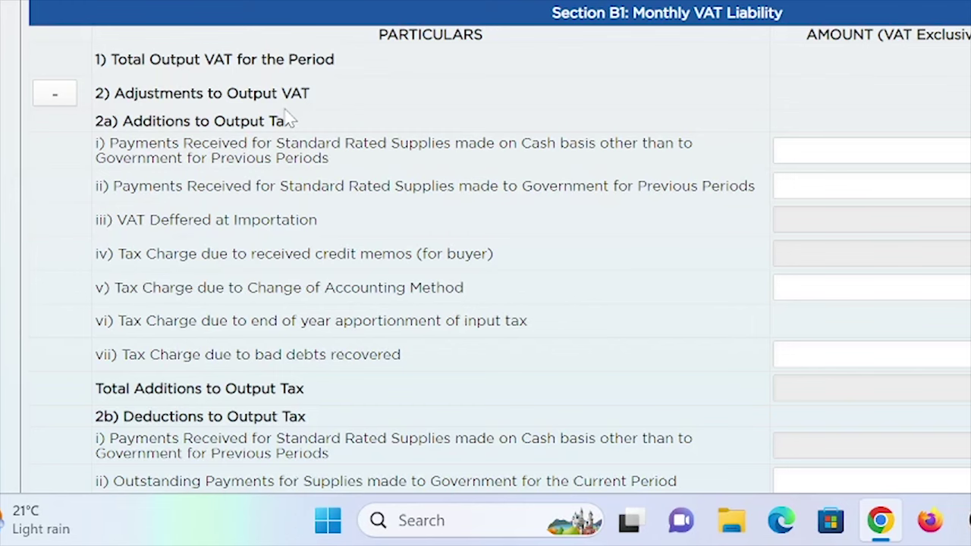
scroll(287, 117, down, 2)
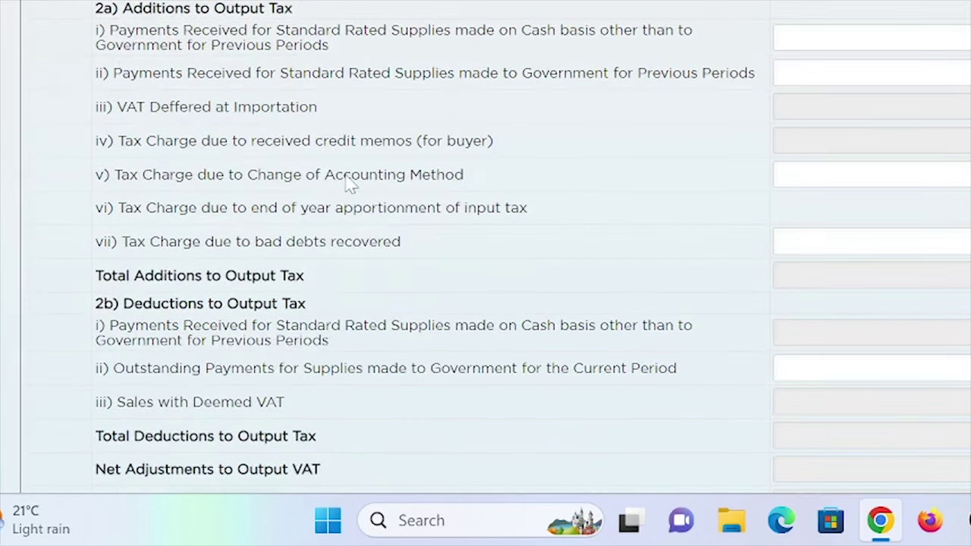
scroll(349, 183, down, 2)
scroll(343, 180, down, 2)
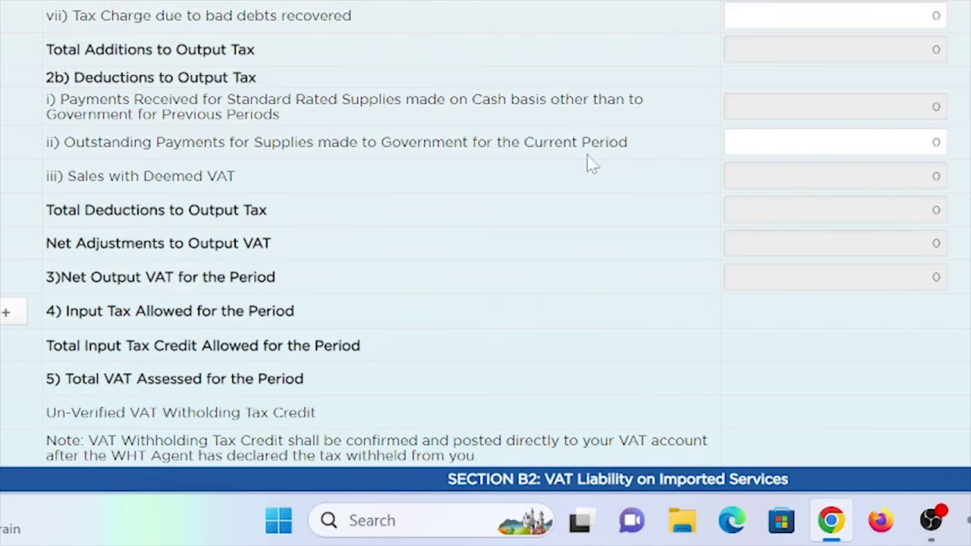
scroll(378, 310, down, 2)
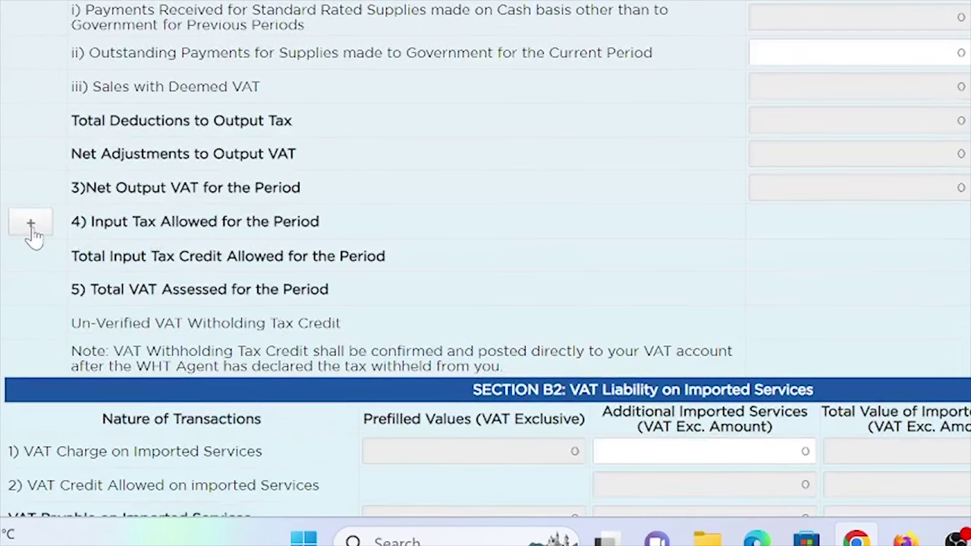
scroll(329, 187, up, 6)
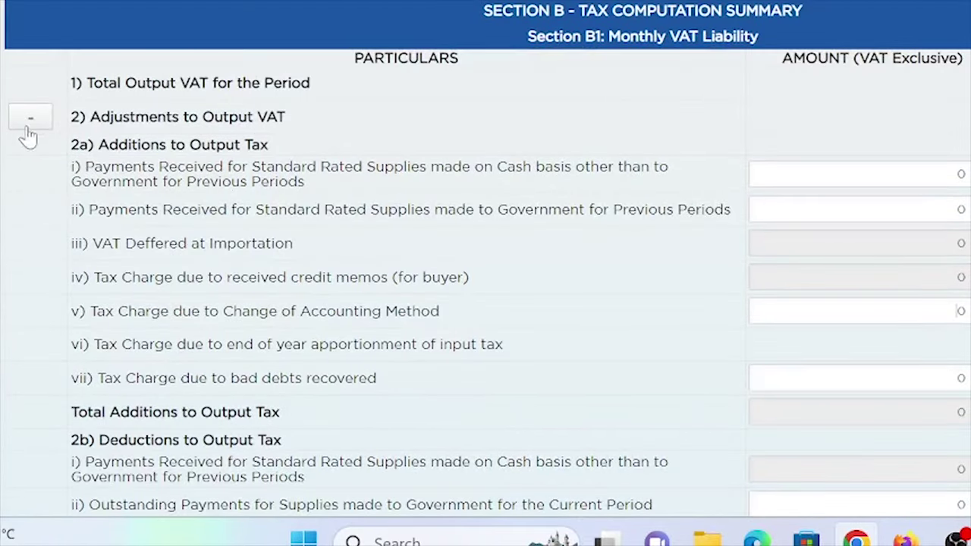
Step: Collapse Adjustments to Output VAT and expand Input Tax Allowed for the Period
click(33, 124)
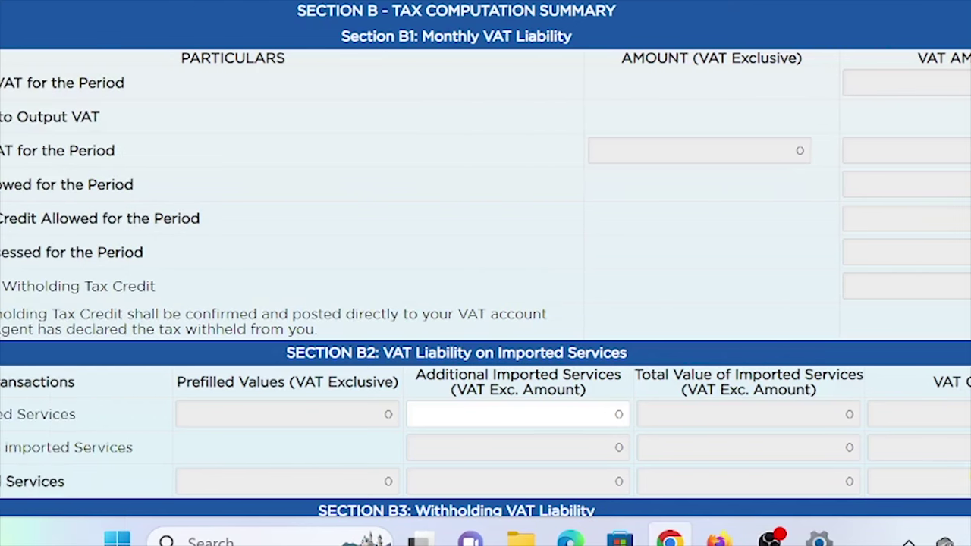
click(44, 190)
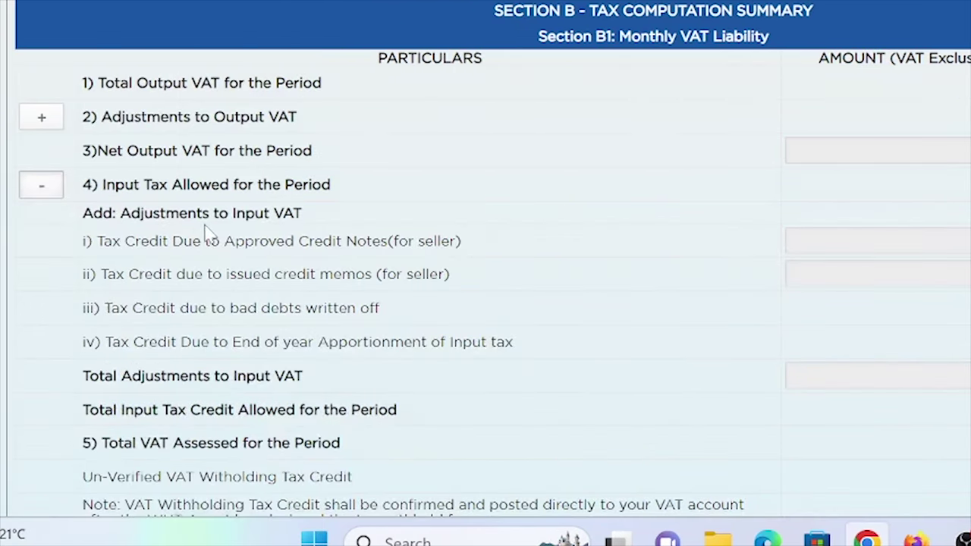
Step: Review the adjustments to input VAT and collapse Input Tax Allowed for the Period
scroll(212, 239, down, 2)
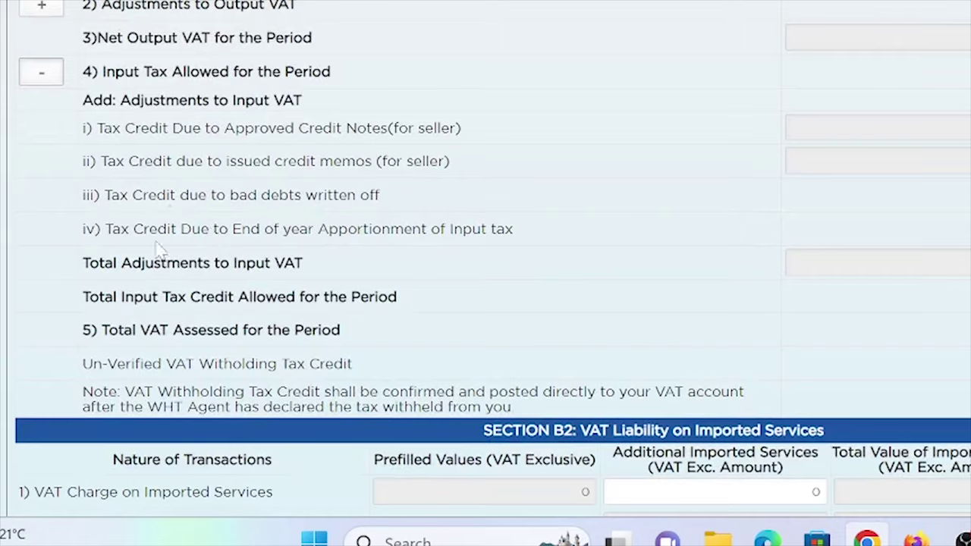
scroll(114, 266, up, 3)
click(53, 289)
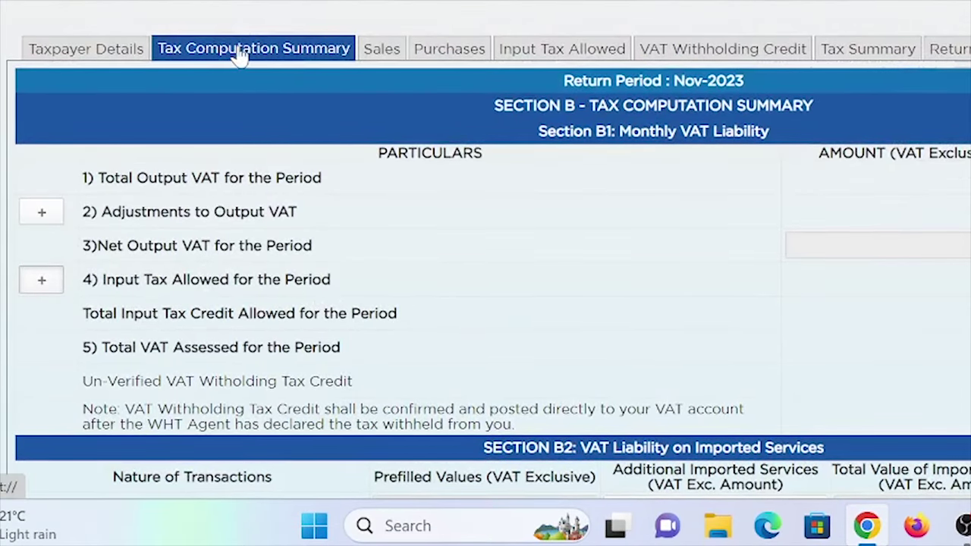
Step: Review the VAT liability on imported services and the withholding VAT liability in the Tax Computation Summary
scroll(294, 282, down, 1)
scroll(296, 283, down, 5)
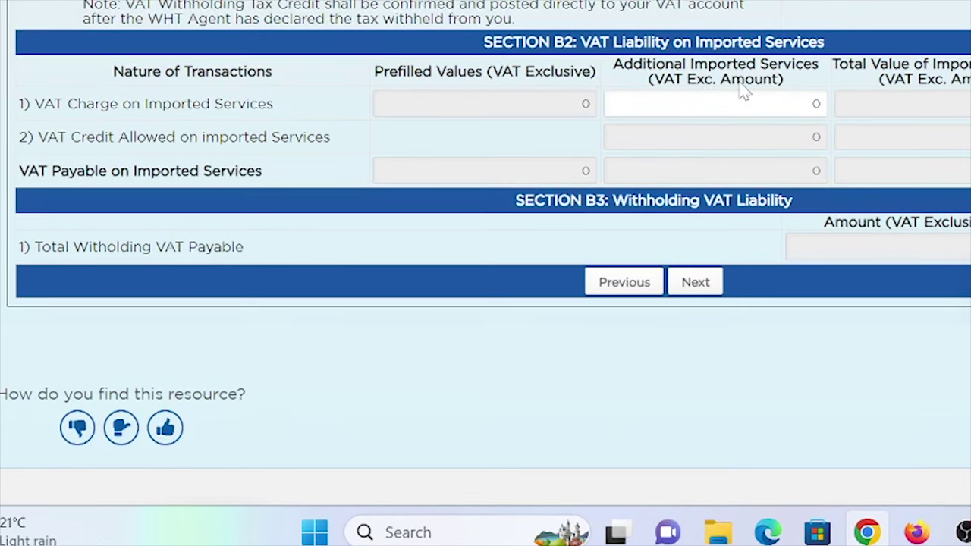
scroll(261, 253, up, 5)
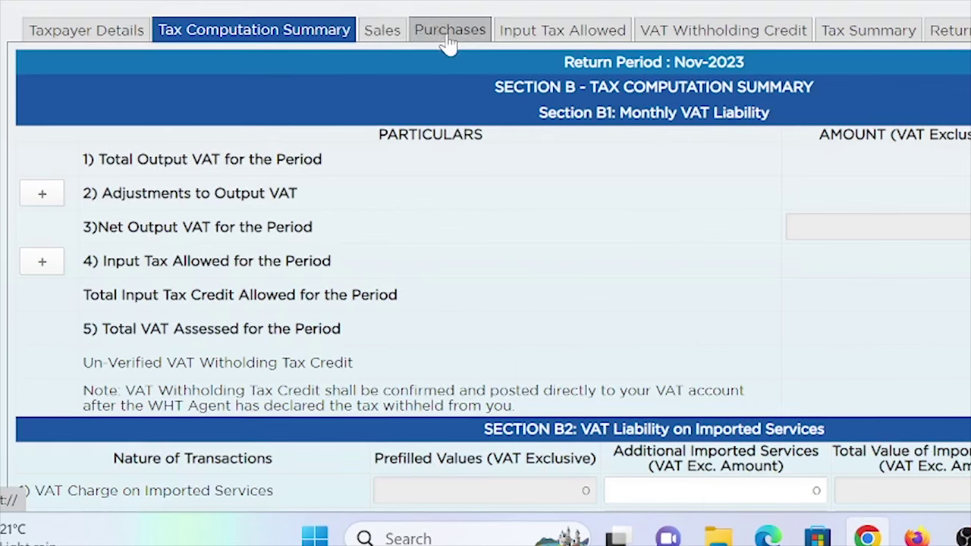
Step: Open the Sales section and review its transaction types, prefilled values, additional sales and rates
click(393, 36)
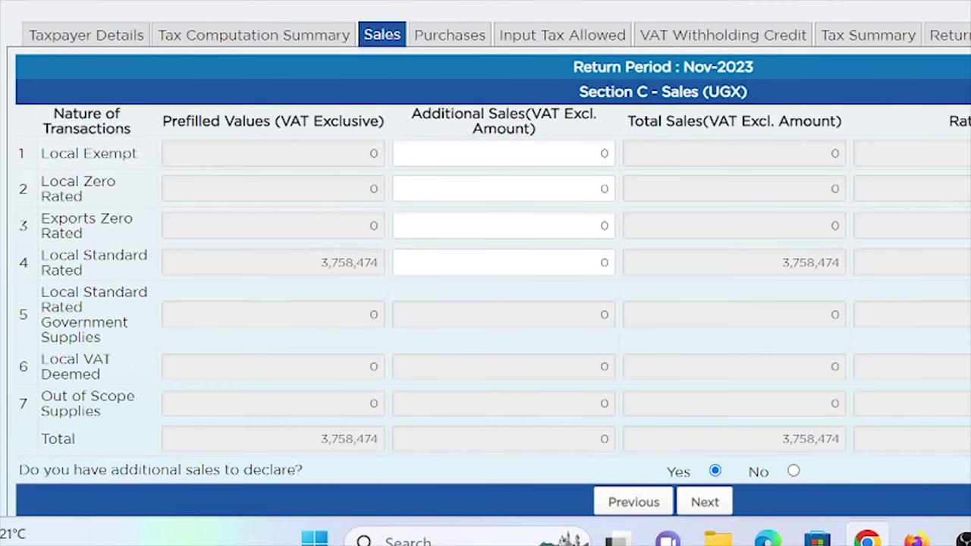
scroll(486, 274, down, 2)
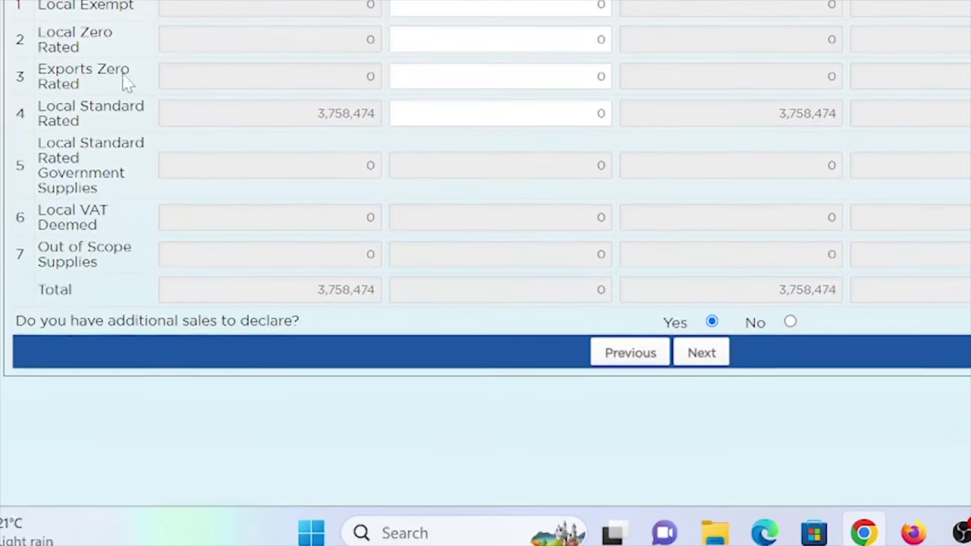
scroll(161, 138, up, 3)
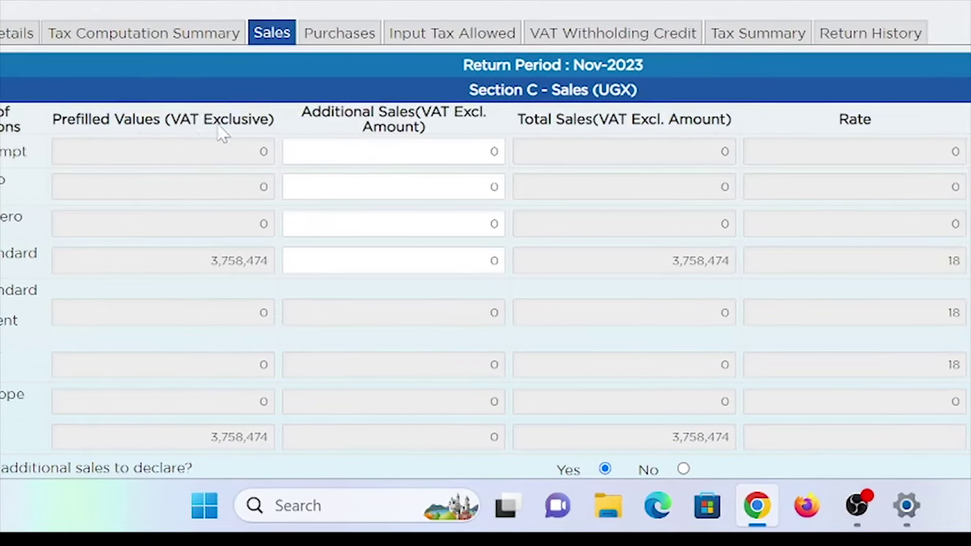
scroll(226, 146, down, 3)
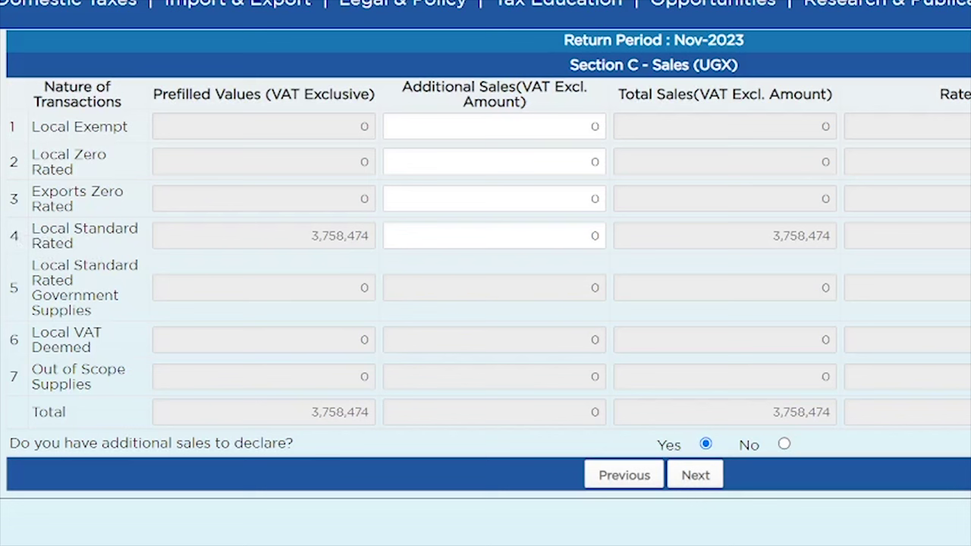
Step: Highlight the prefilled value of the Local Standard Rated sales
drag(328, 236, 362, 236)
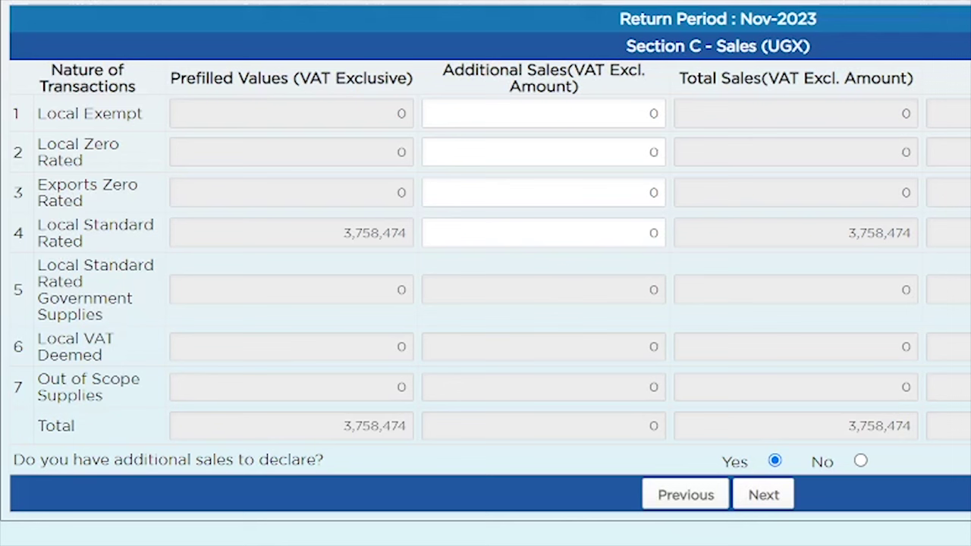
key(shift+Right)
key(shift+Right)
key(shift+Right)
key(shift+Right)
key(shift+Right)
key(shift+Right)
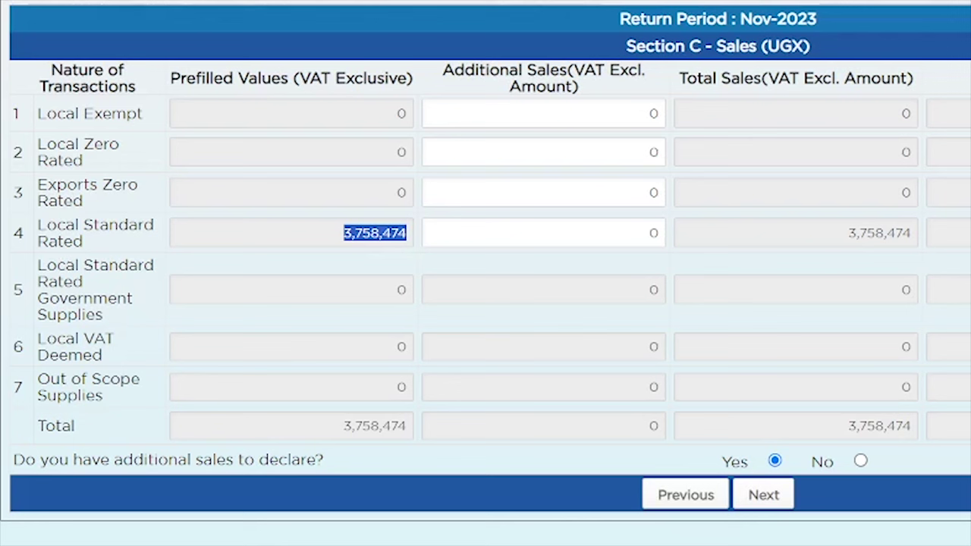
Step: Enter additional Local Standard Rated sales of 3,430,000 and correct the amount to 34,340,000
click(650, 233)
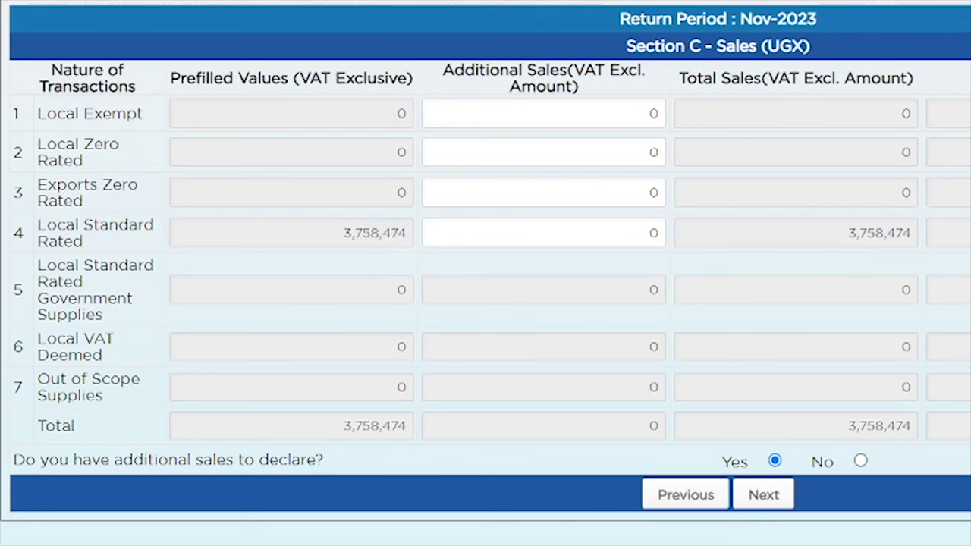
text(3430000)
click(574, 276)
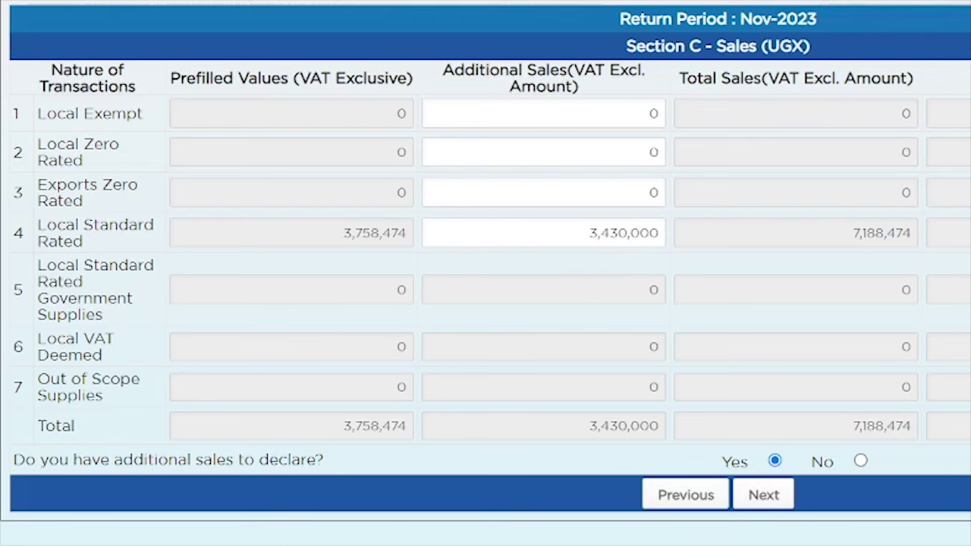
click(617, 233)
text(4)
click(634, 270)
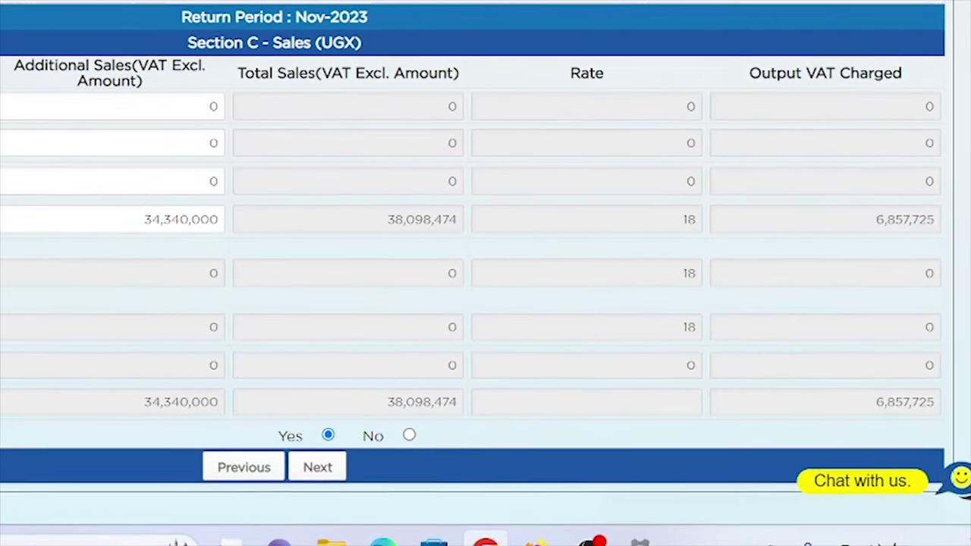
Step: Clear the additional Local Standard Rated sales amount back to 0
key(BackSpace)
key(BackSpace)
key(BackSpace)
key(BackSpace)
key(BackSpace)
key(BackSpace)
key(BackSpace)
key(BackSpace)
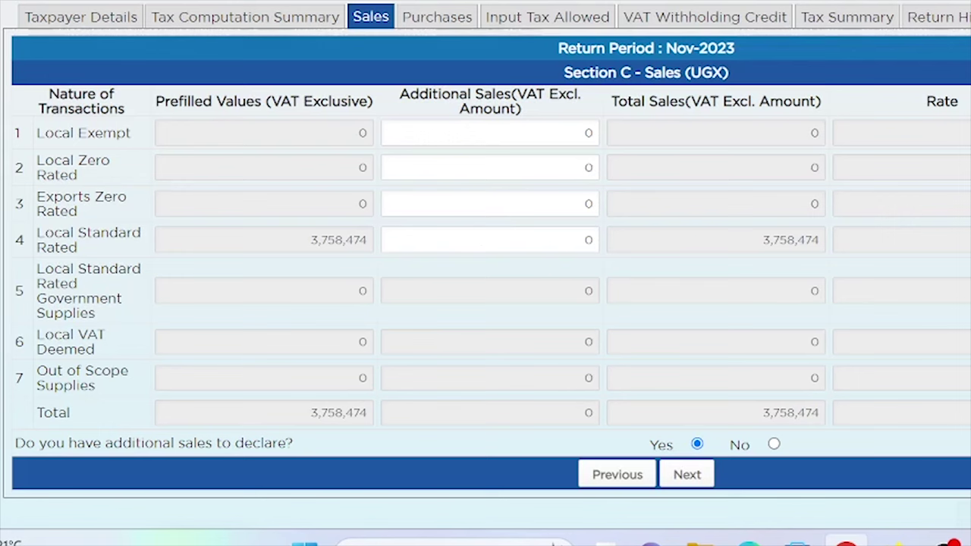
Step: Answer No to having additional sales to declare and check the Sales section
scroll(590, 340, down, 2)
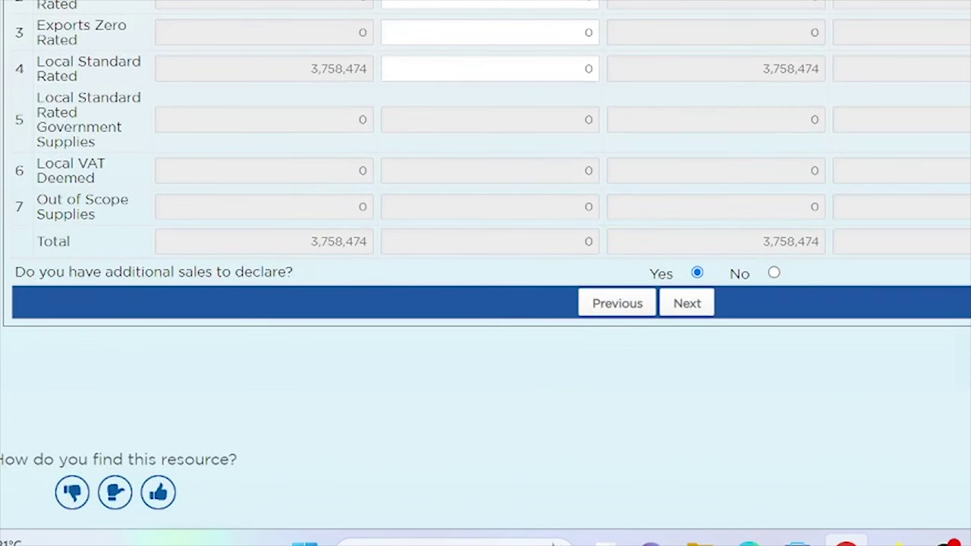
scroll(486, 227, up, 1)
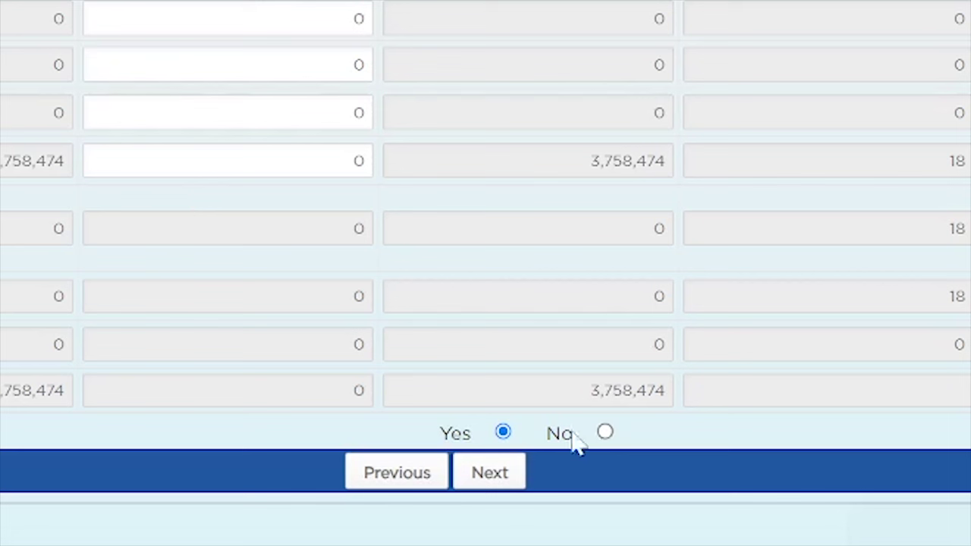
click(605, 434)
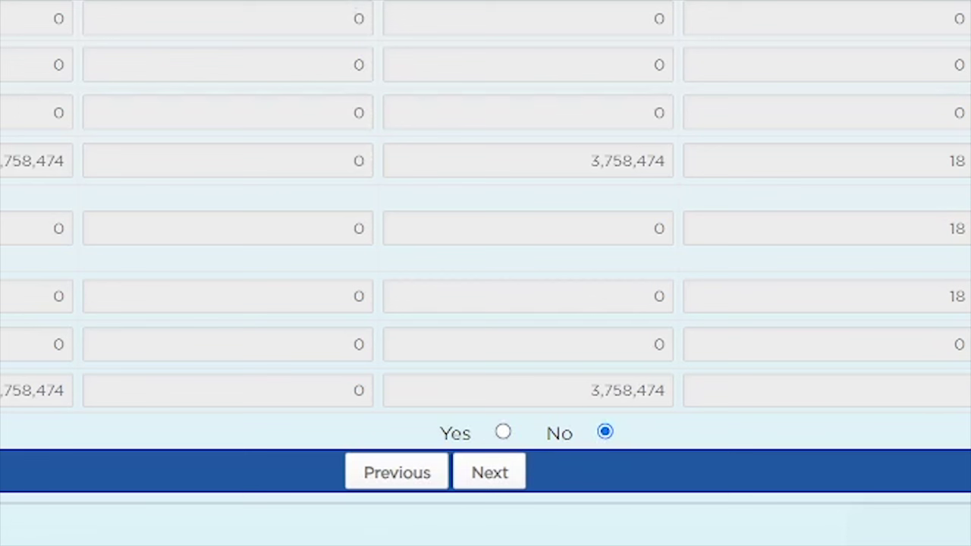
scroll(612, 201, down, 2)
scroll(607, 201, up, 5)
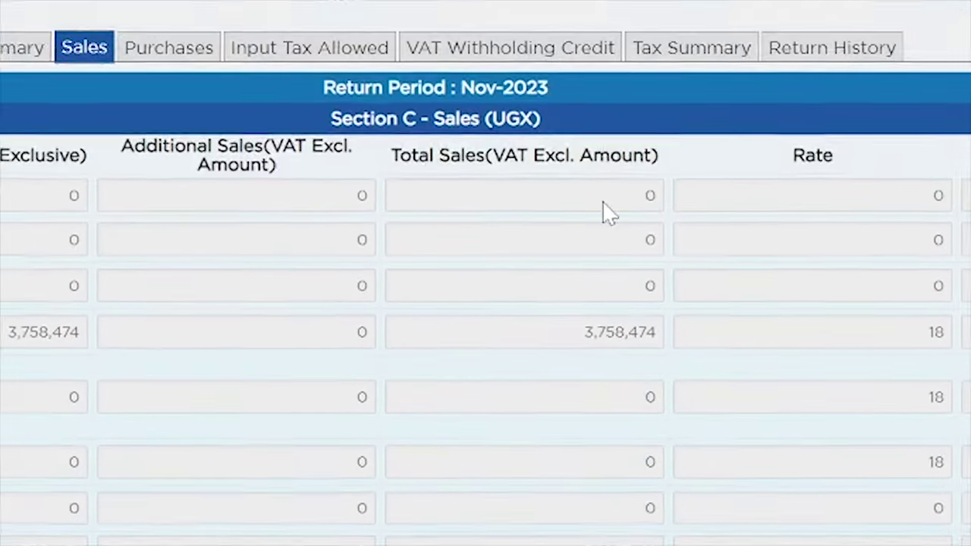
scroll(531, 304, down, 3)
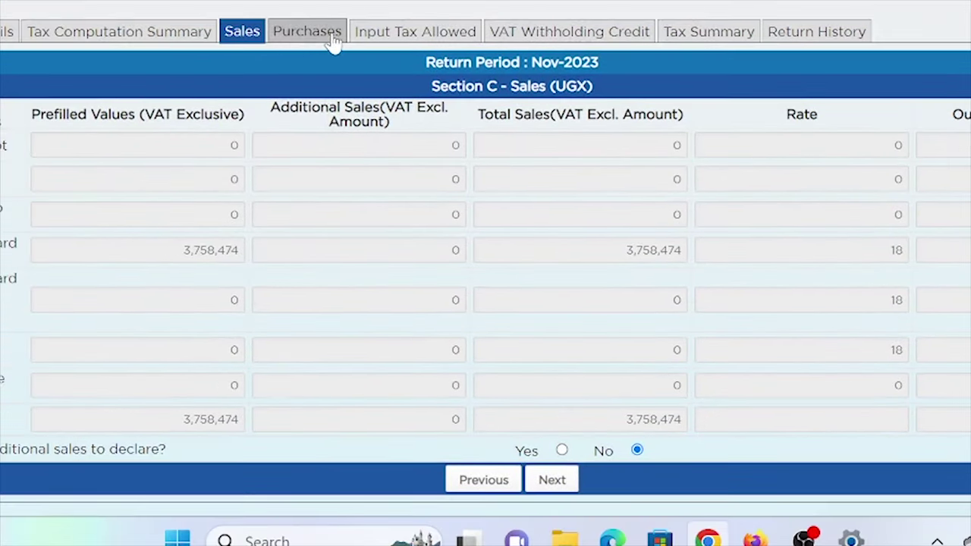
Step: Continue to the Purchases section and review its prefilled values, disputed purchases and net purchases
click(557, 483)
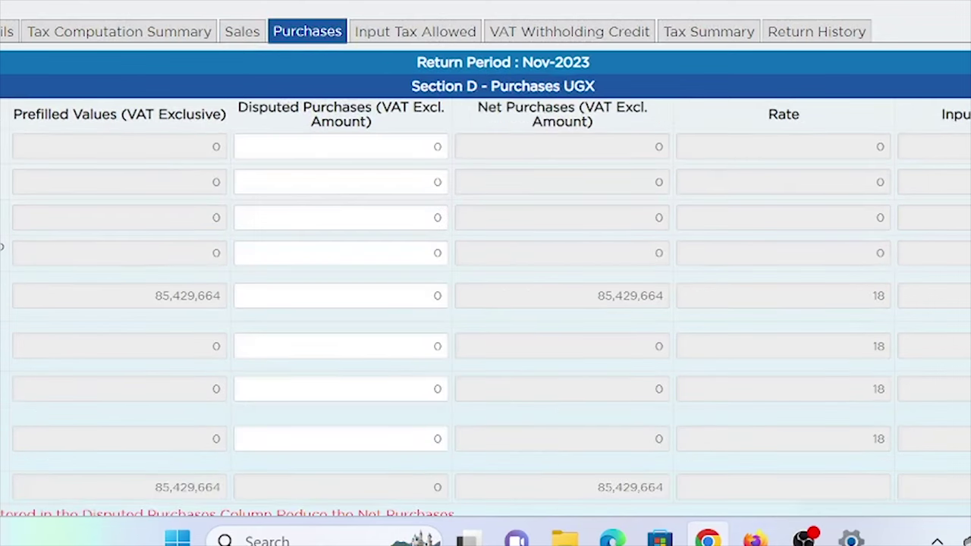
scroll(510, 249, down, 1)
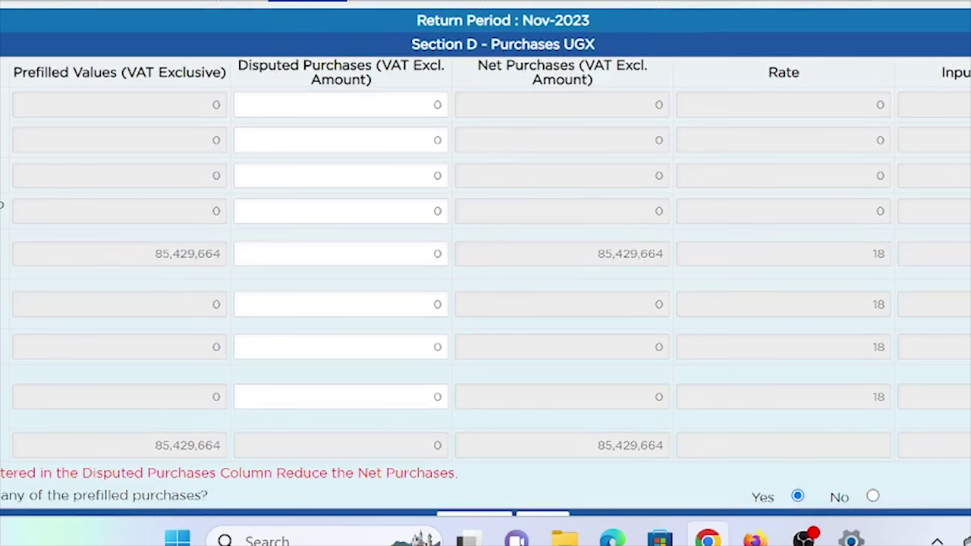
scroll(486, 258, up, 1)
scroll(485, 258, down, 1)
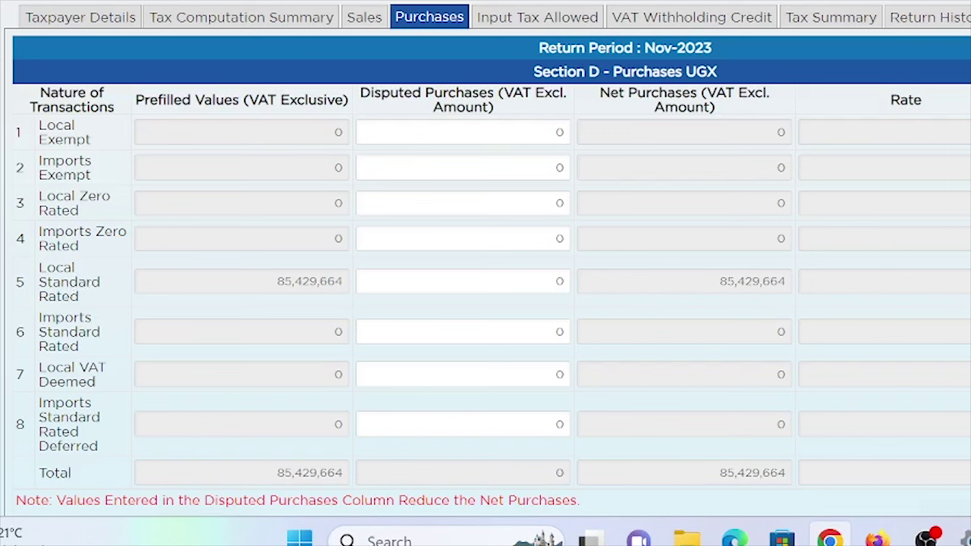
Step: Highlight the prefilled value of the Local Standard Rated purchases
drag(277, 281, 343, 281)
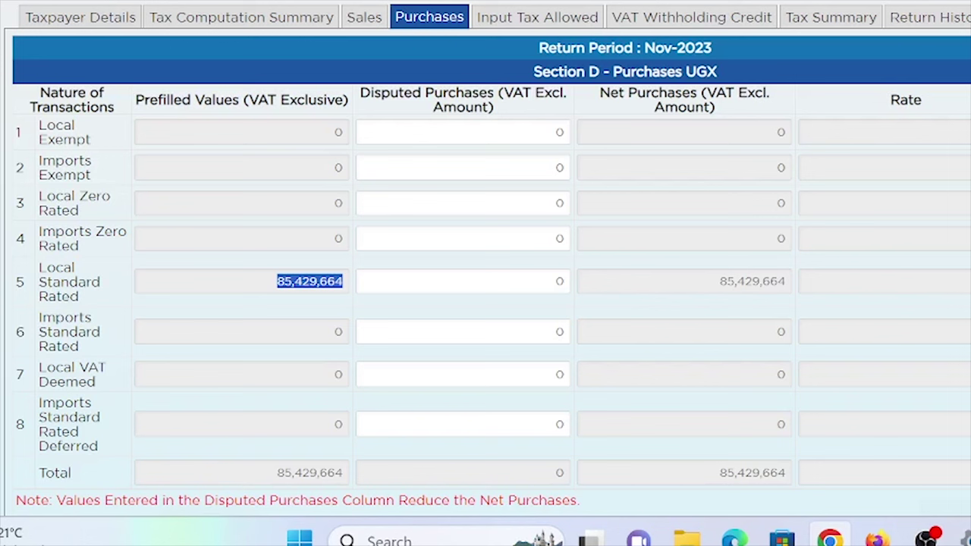
click(558, 281)
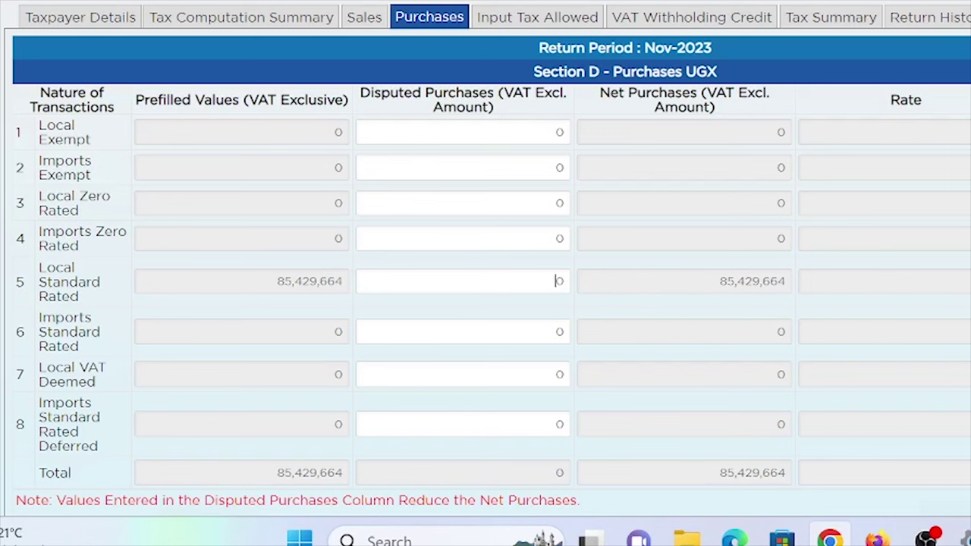
drag(277, 281, 344, 282)
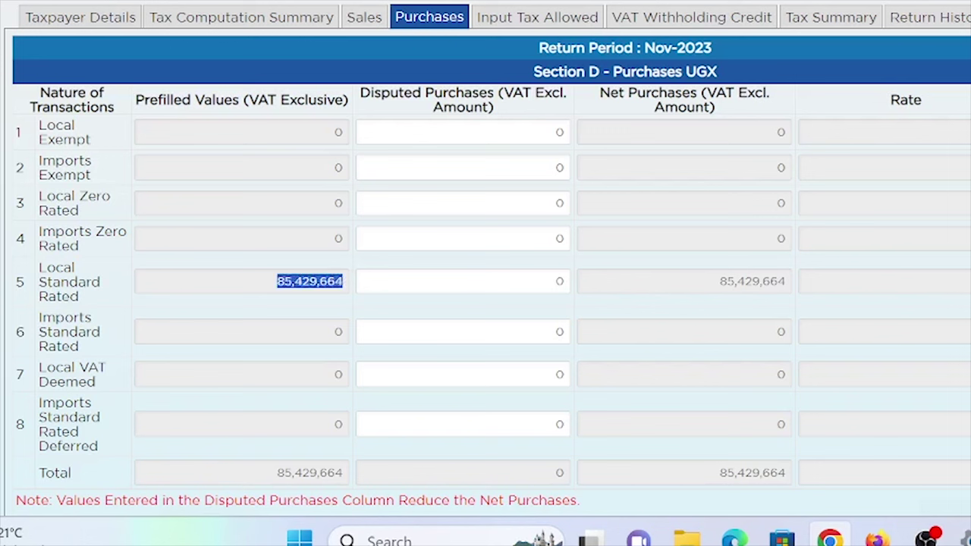
drag(277, 281, 334, 281)
Step: Enter 80,000,000 as the disputed amount for Local Standard Rated purchases
click(492, 284)
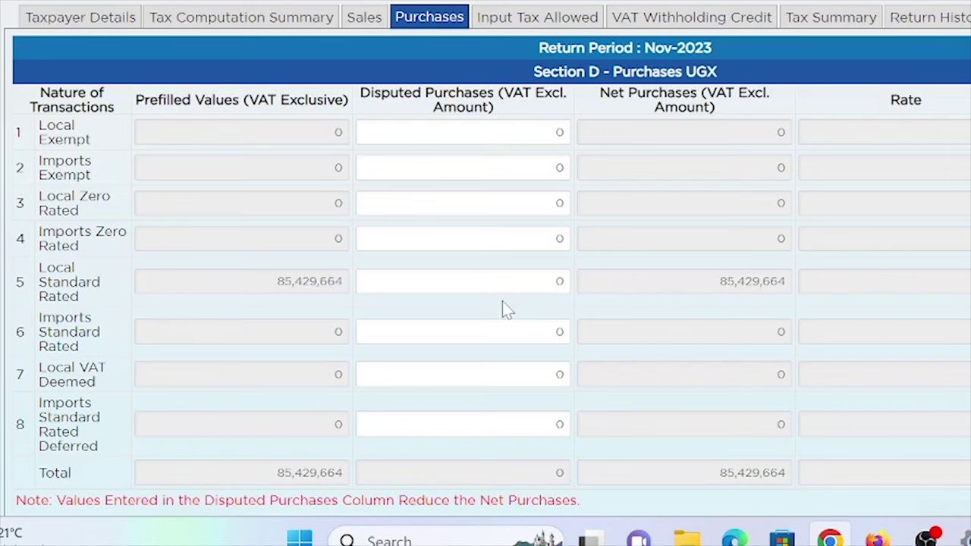
text(80,000,00)
key(shift+Tab)
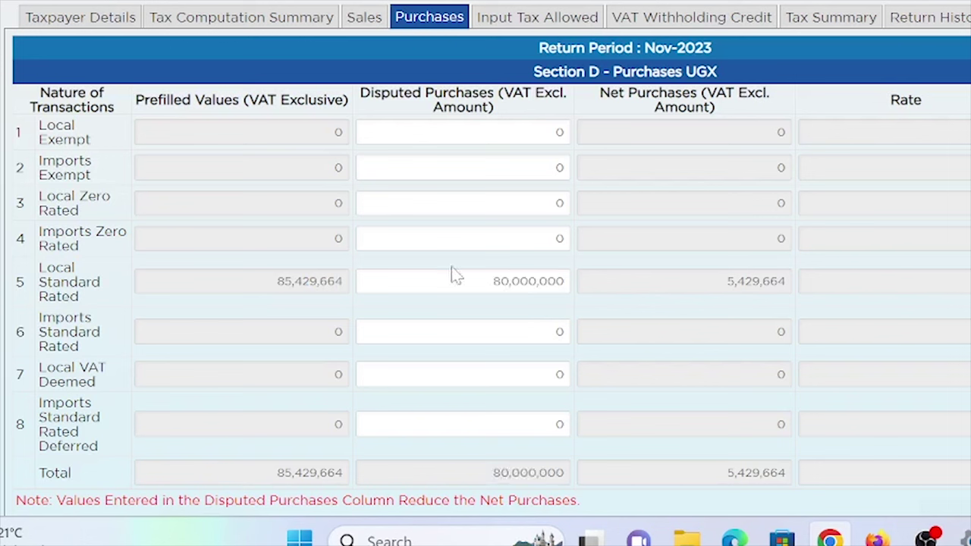
drag(493, 280, 565, 281)
click(535, 315)
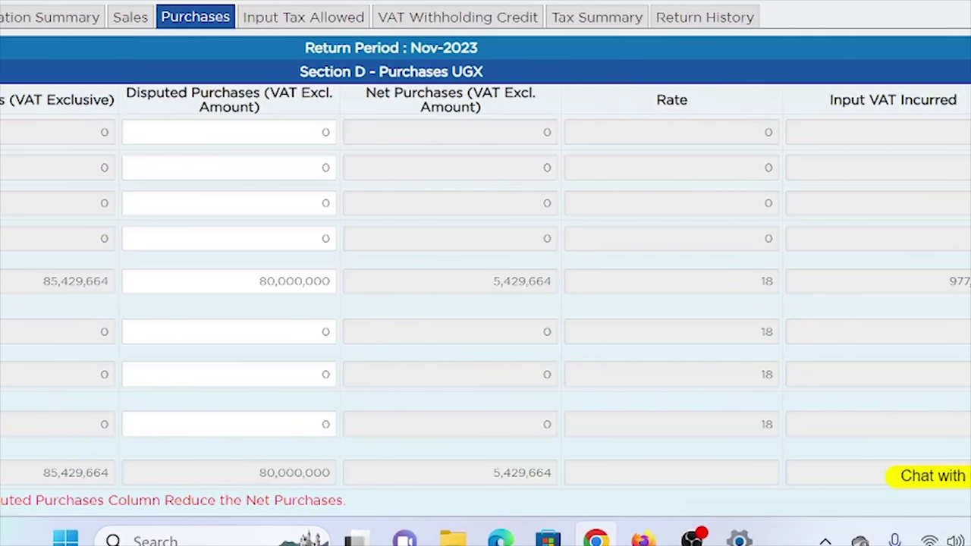
Step: Reset the disputed amount for Local Standard Rated purchases to 0
drag(215, 281, 285, 281)
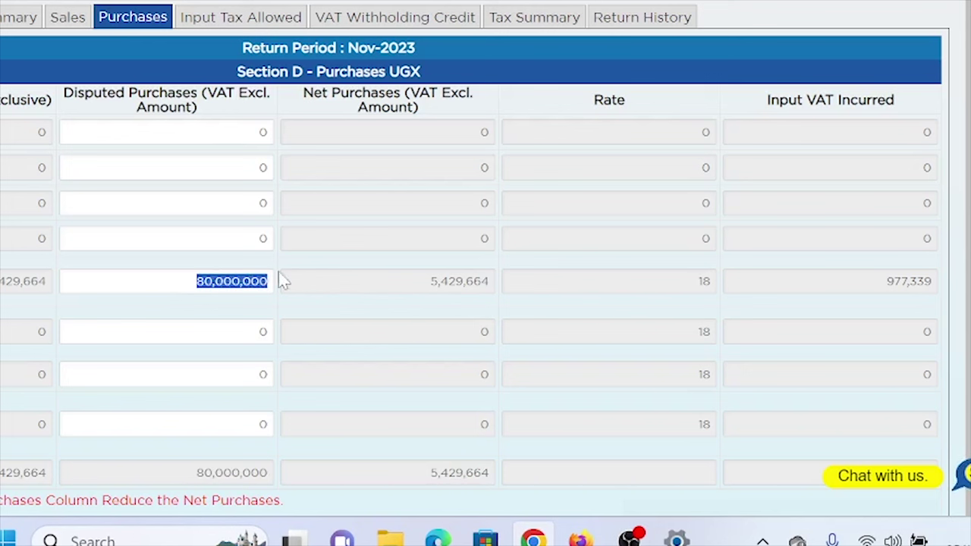
key(BackSpace)
text(0)
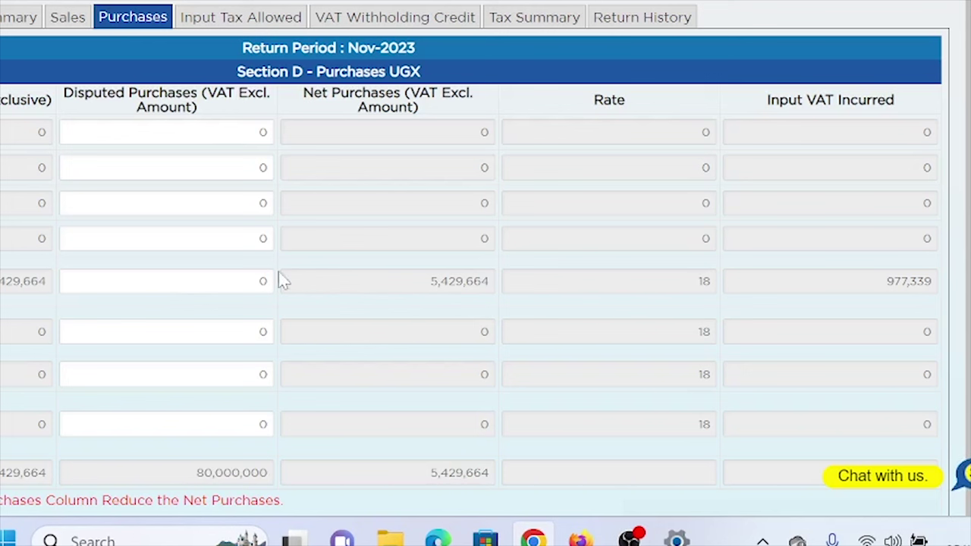
key(Tab)
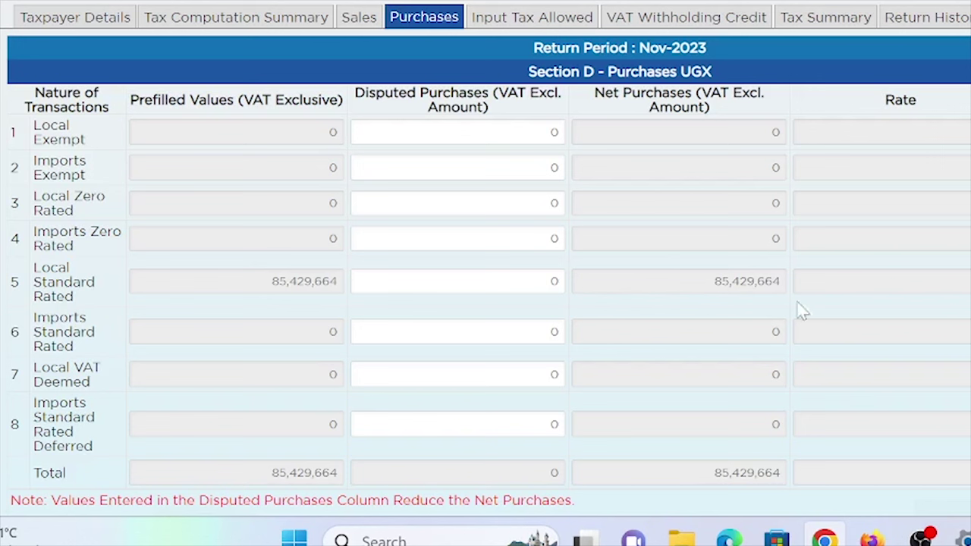
Step: Answer No to disputing any of the prefilled purchases
scroll(803, 311, down, 3)
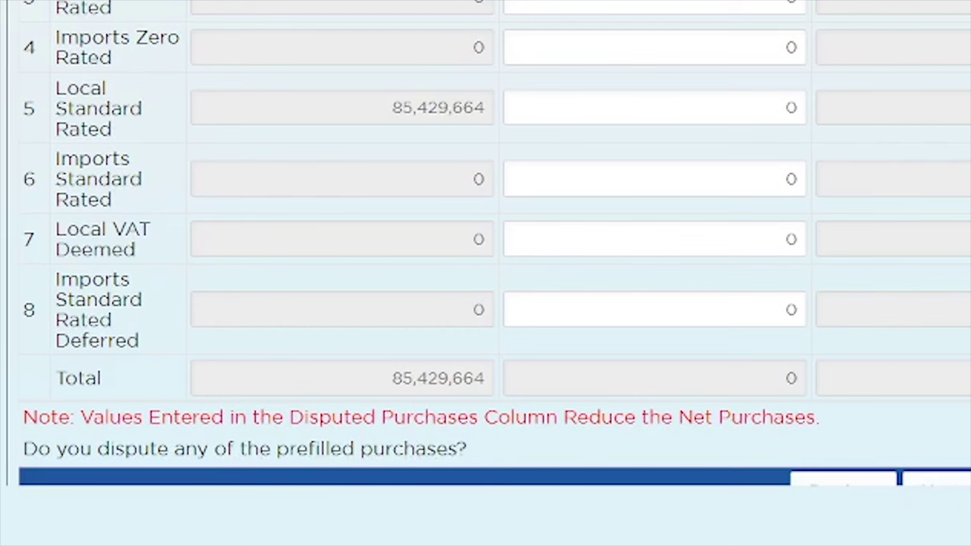
scroll(495, 243, down, 1)
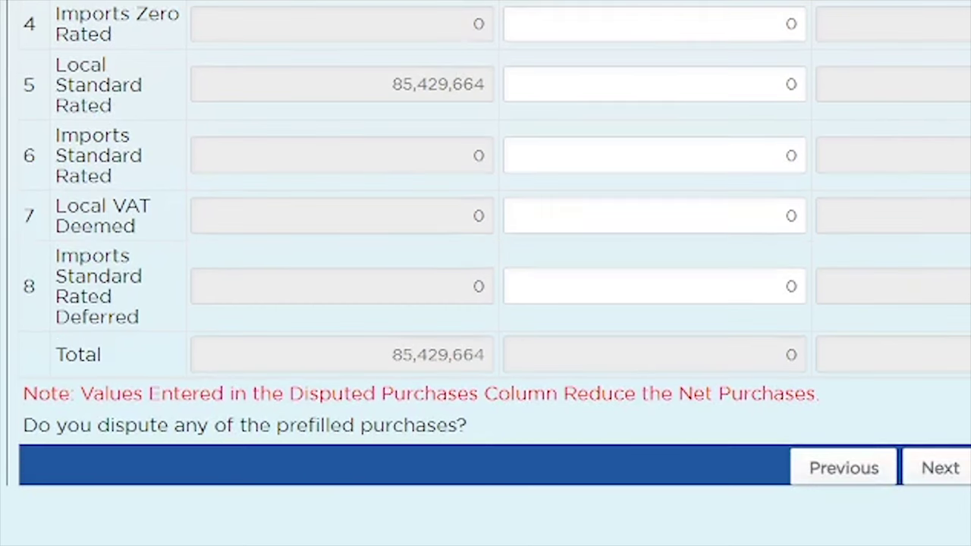
click(876, 427)
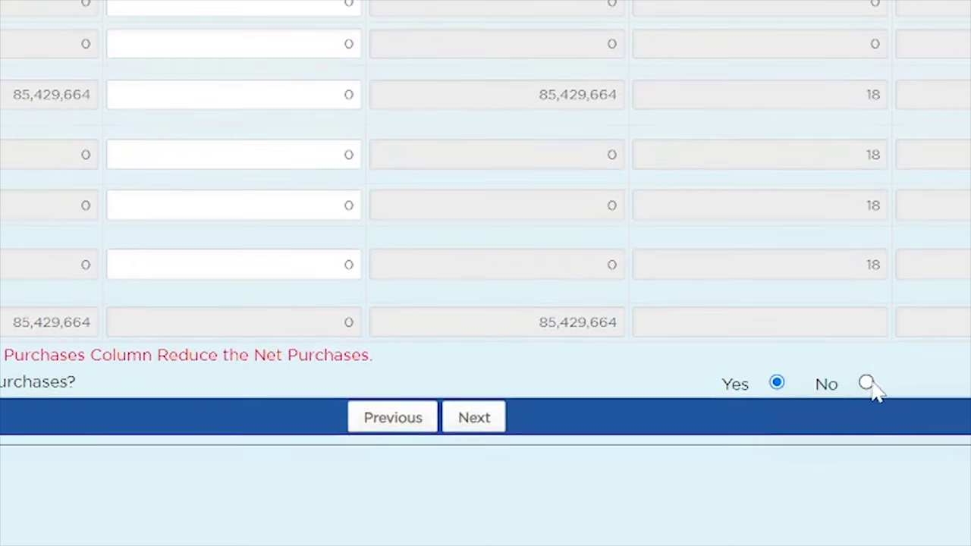
click(866, 414)
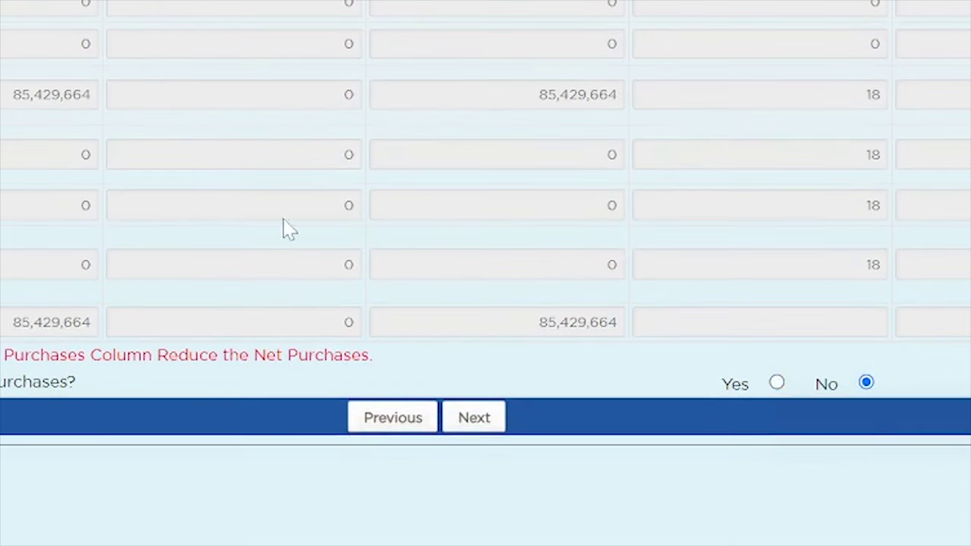
Step: Proceed from the purchases section of the return to the Input Tax Allowed section
scroll(232, 204, up, 1)
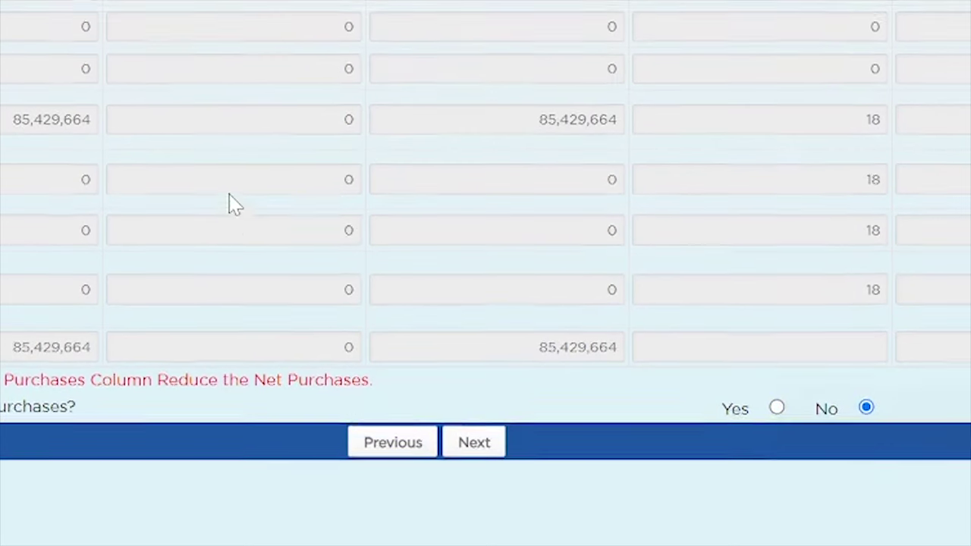
scroll(701, 239, down, 1)
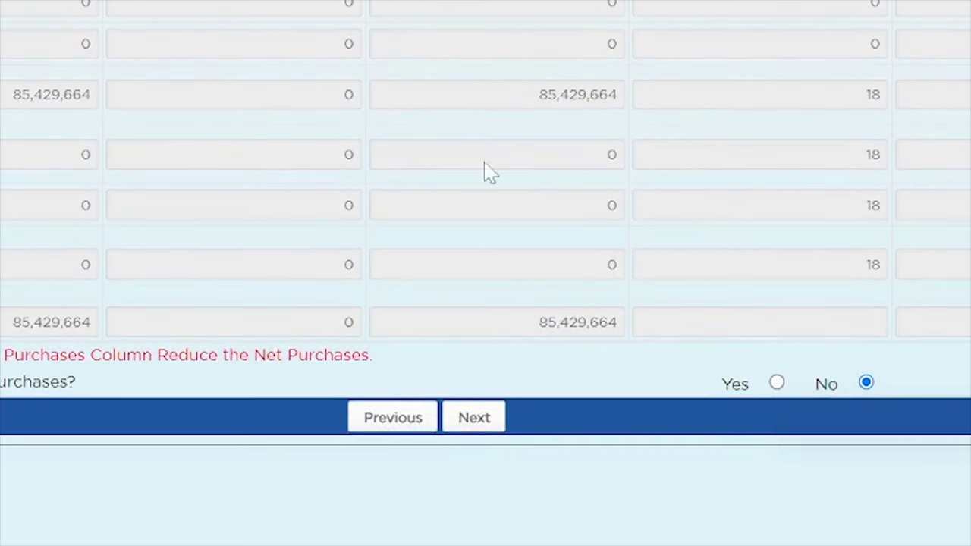
click(488, 423)
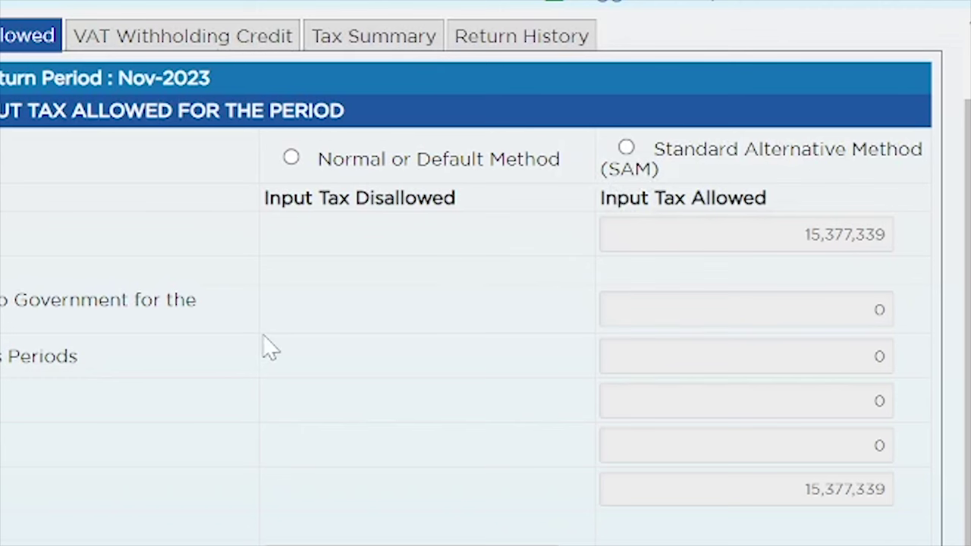
Step: Examine the apportionment methods and the input tax allowed in Section E, highlighting the line for input tax incurred for the period
scroll(270, 334, down, 2)
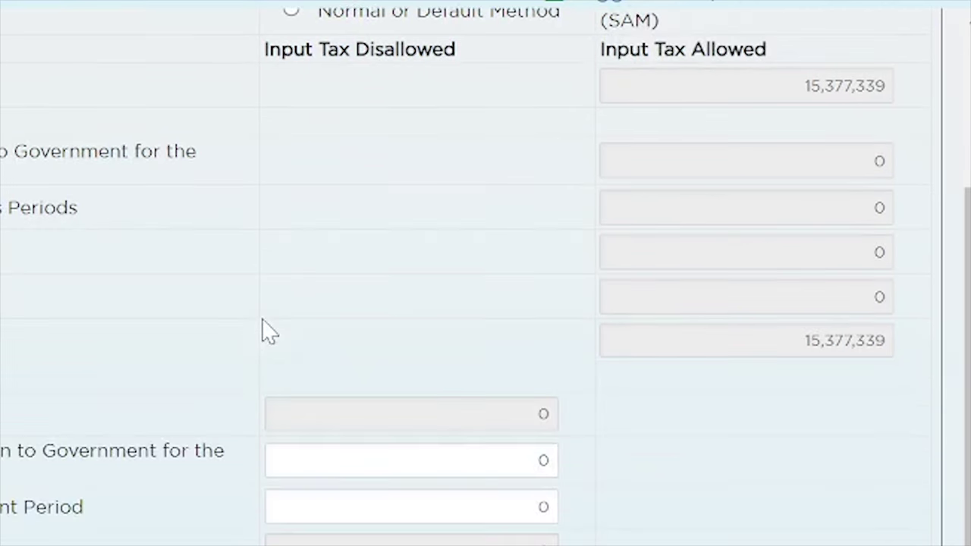
scroll(269, 334, down, 2)
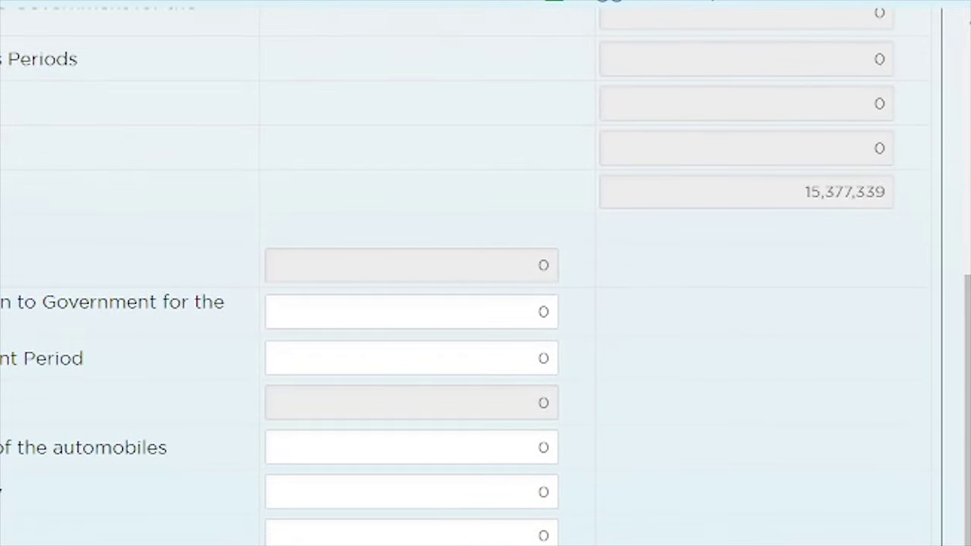
scroll(486, 277, up, 3)
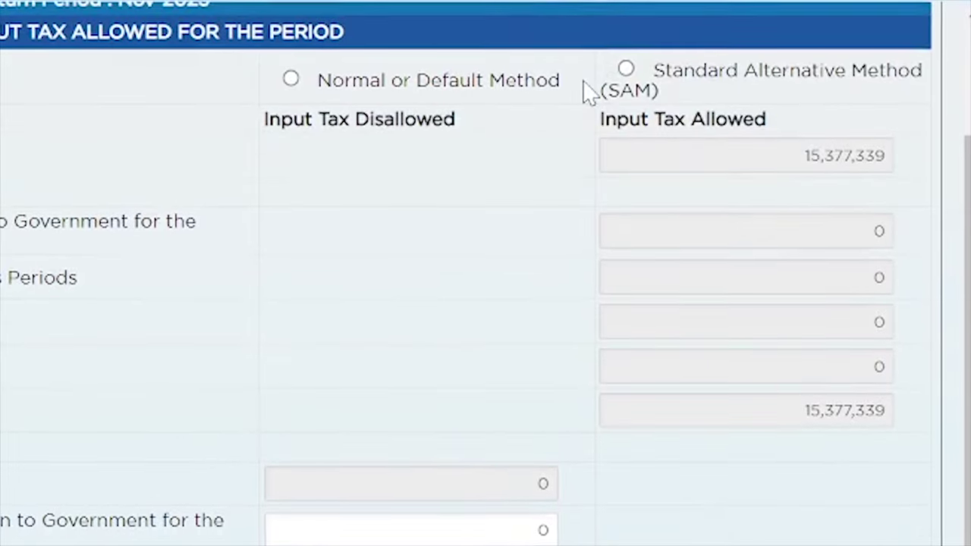
scroll(304, 213, up, 3)
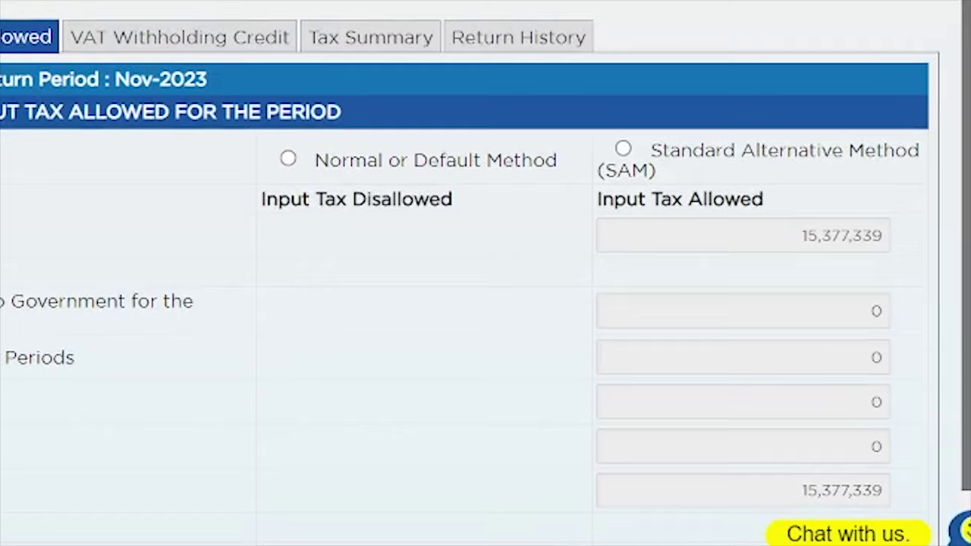
scroll(486, 273, down, 1)
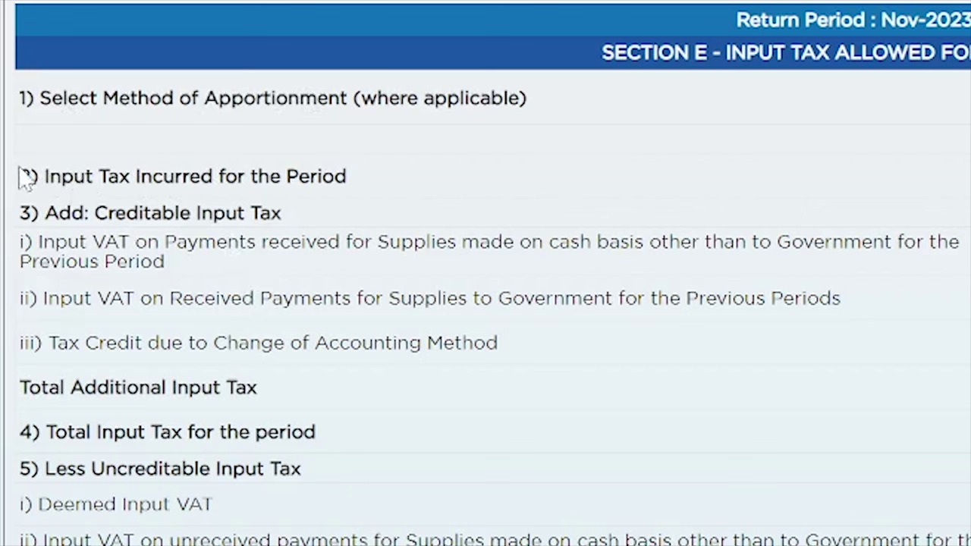
drag(132, 179, 740, 182)
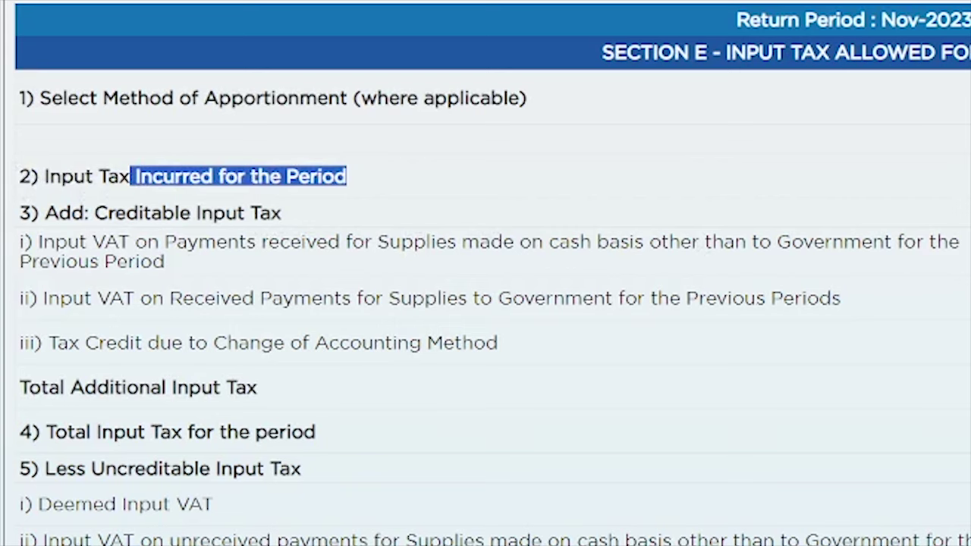
double_click(932, 176)
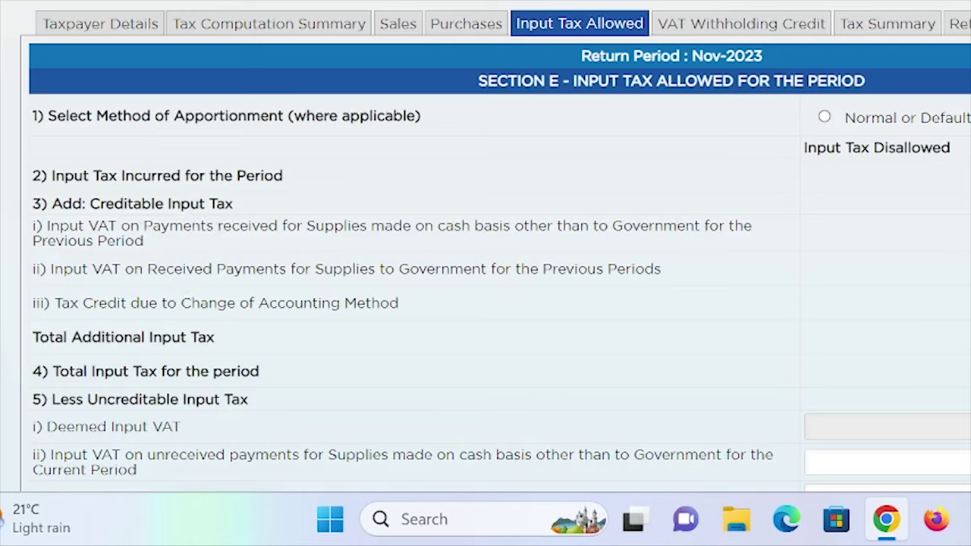
Step: Review Section E's creditable and uncreditable input tax lines through to the total input tax allowed for the period
scroll(130, 174, down, 3)
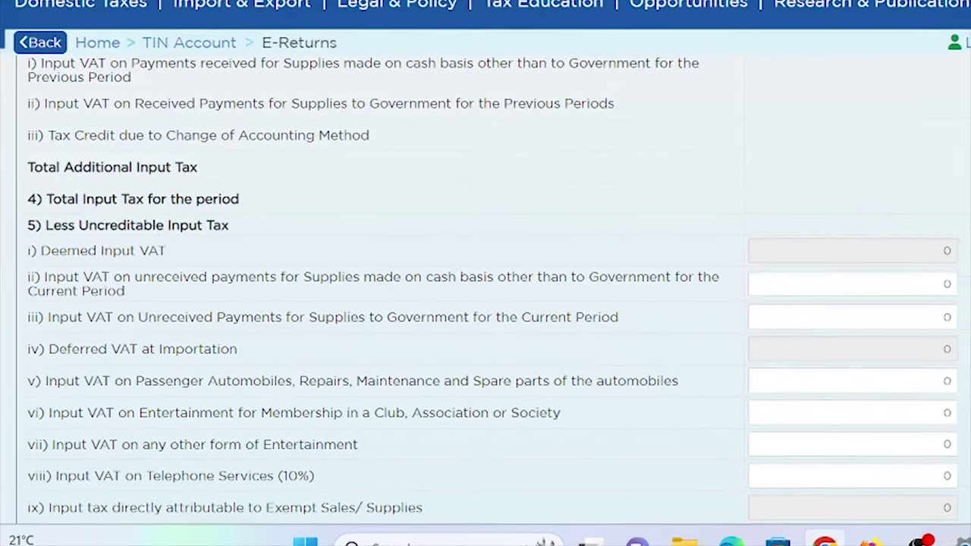
scroll(107, 205, down, 1)
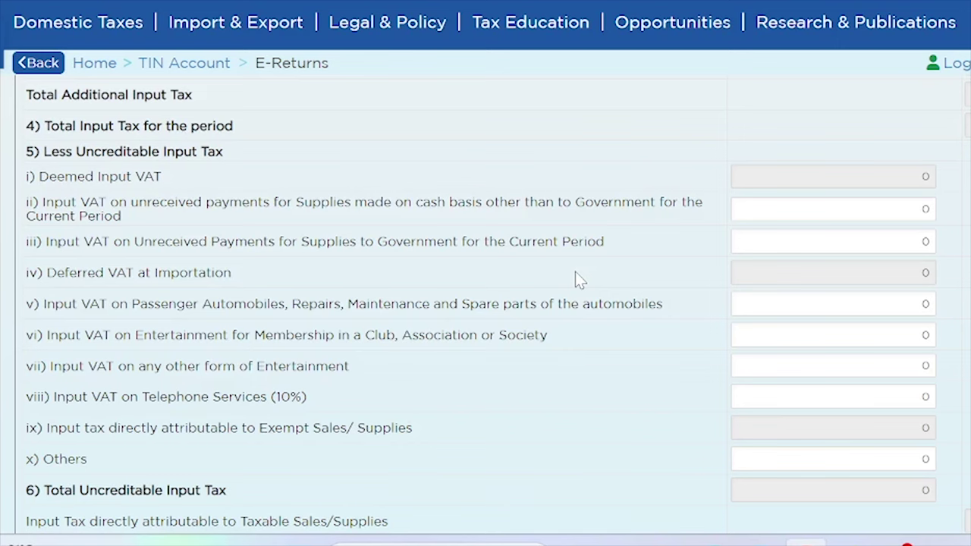
scroll(482, 278, down, 1)
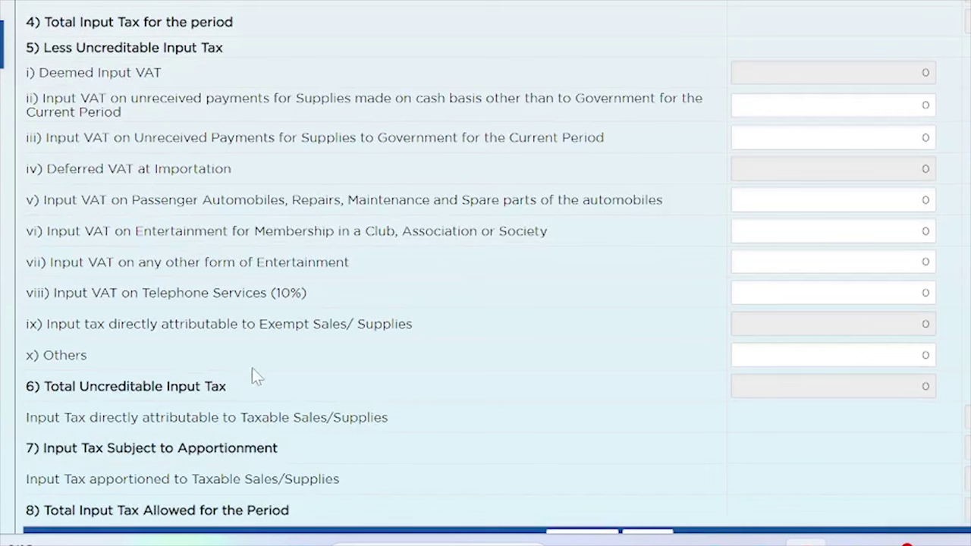
scroll(637, 372, down, 1)
scroll(638, 373, down, 2)
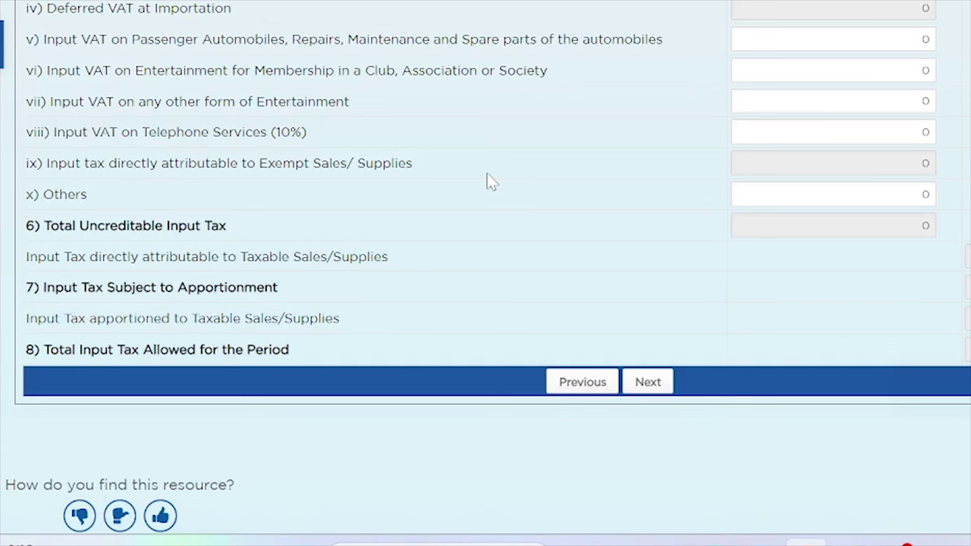
scroll(487, 173, up, 2)
scroll(487, 173, down, 2)
scroll(490, 182, up, 4)
scroll(486, 250, up, 8)
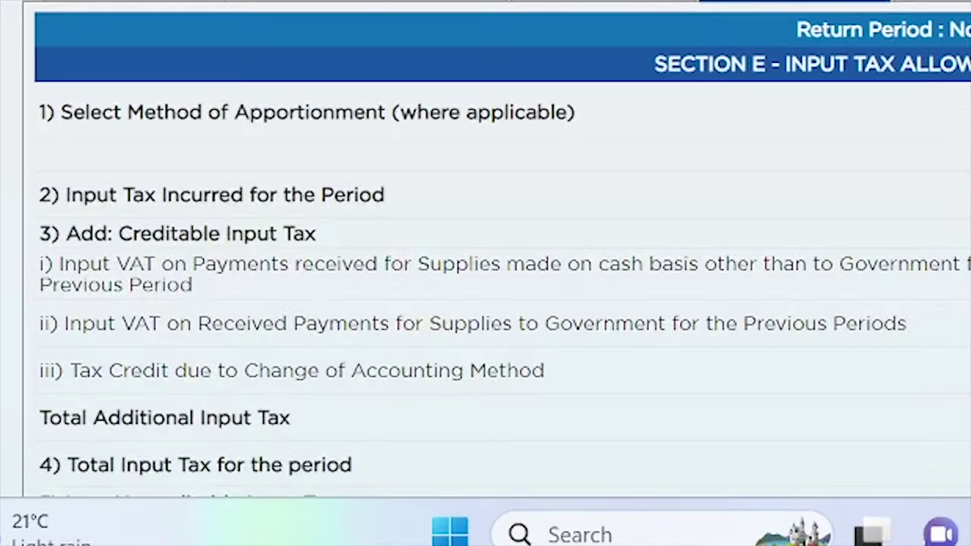
scroll(486, 250, down, 3)
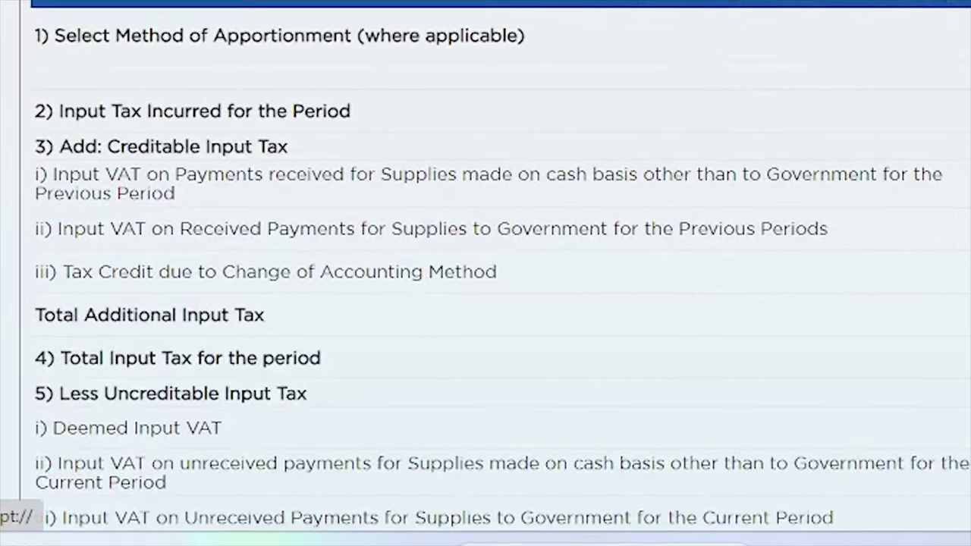
scroll(728, 178, down, 8)
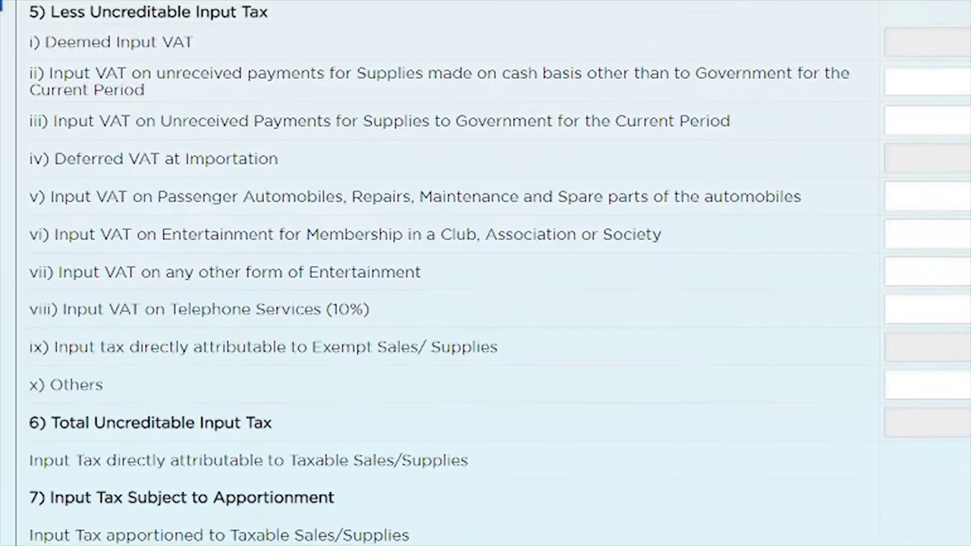
scroll(718, 189, down, 3)
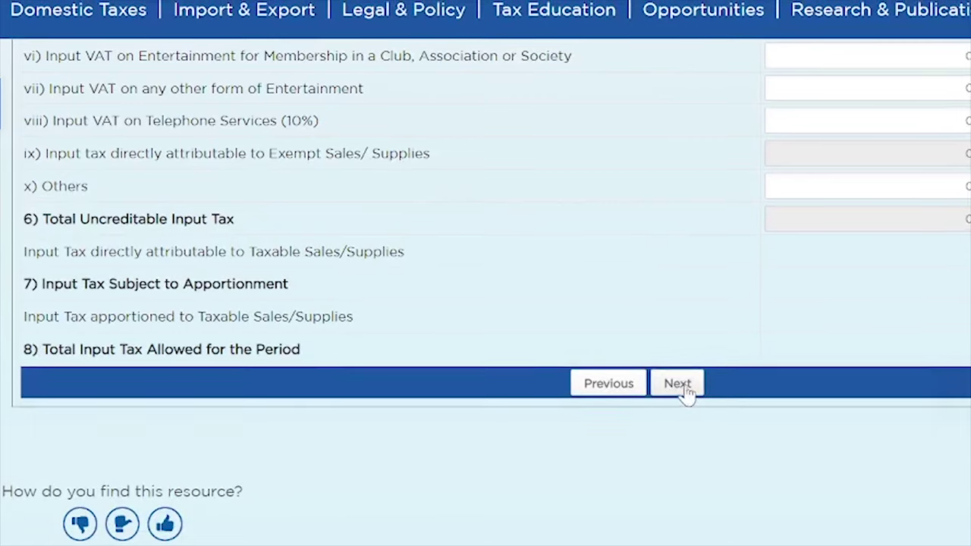
Step: Proceed to the VAT Withholding Credit section and review Schedule 2, Details of Withholding VAT Credit
click(711, 370)
scroll(730, 288, up, 2)
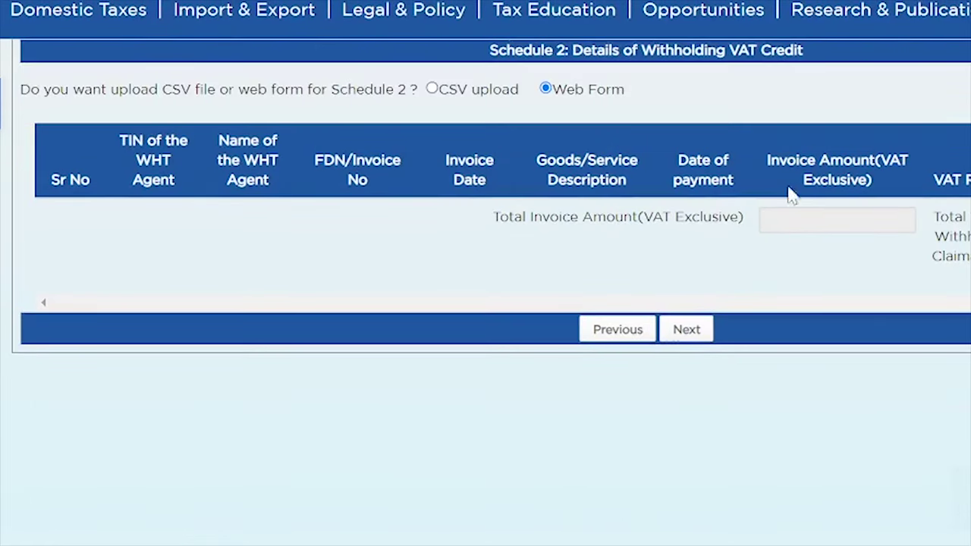
scroll(706, 194, down, 2)
scroll(644, 15, up, 3)
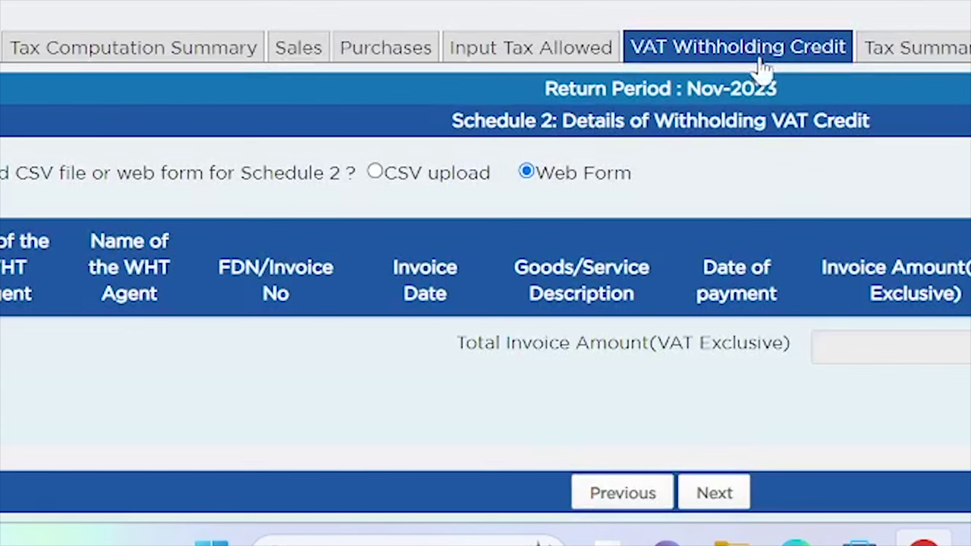
scroll(818, 73, down, 2)
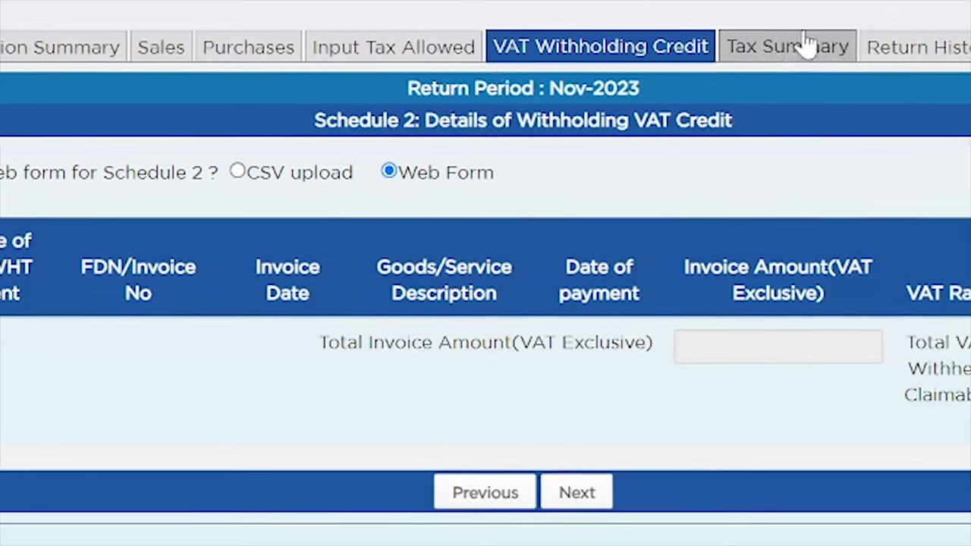
Step: Open the Tax Summary, enter the case-sensitive verification text shown in the image, and submit the return
click(953, 38)
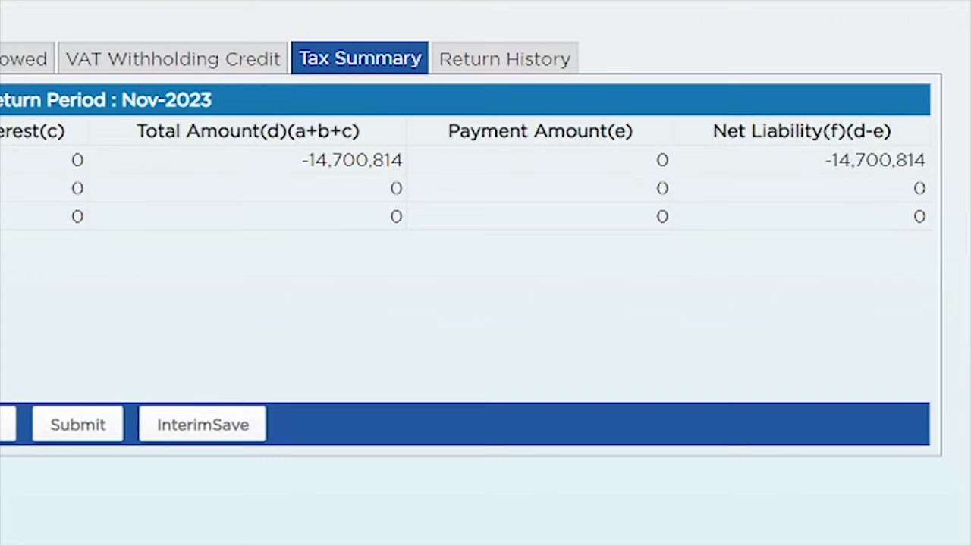
click(31, 343)
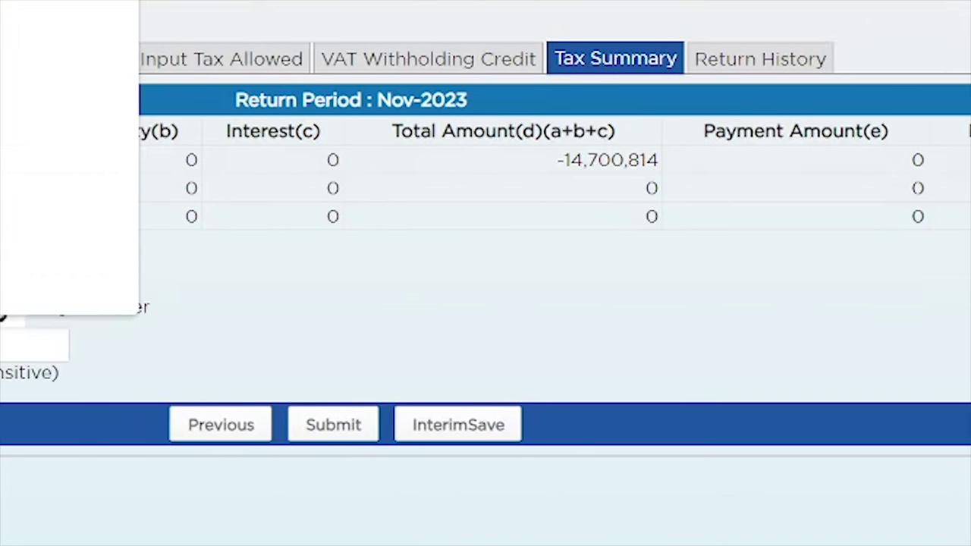
text(x)
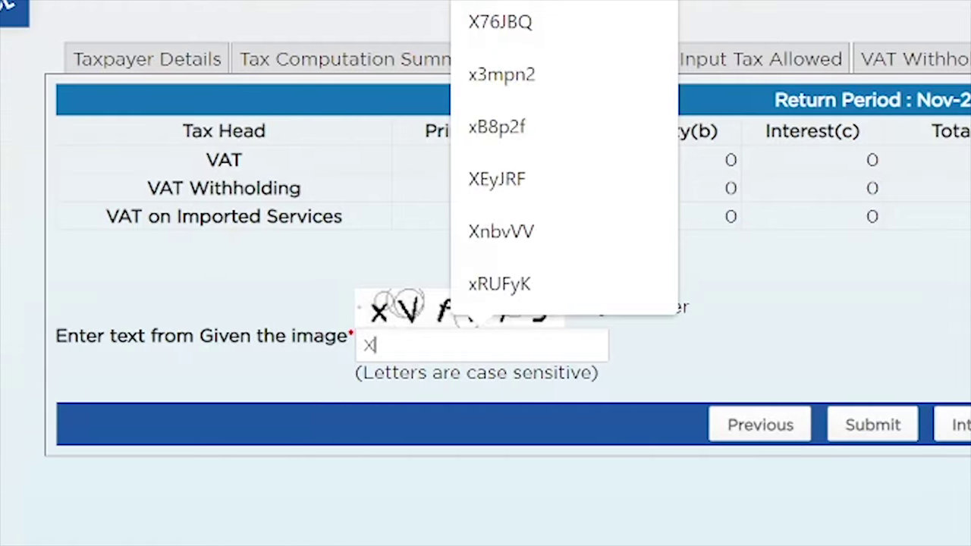
text(Vf)
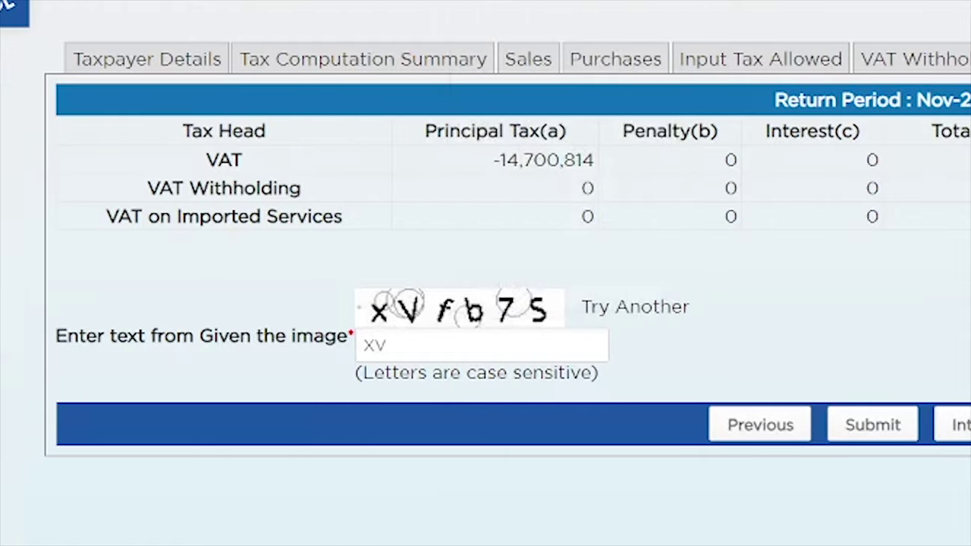
text(b7S)
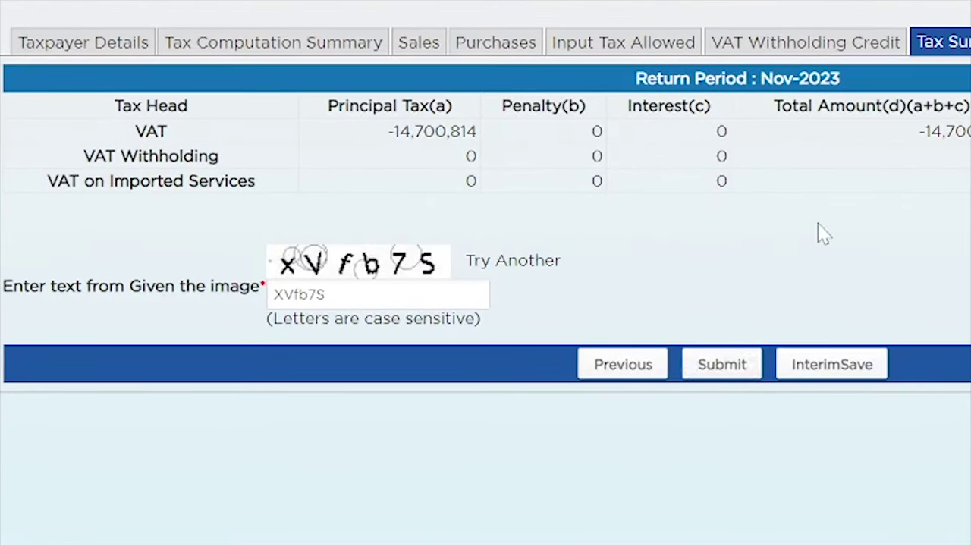
click(623, 364)
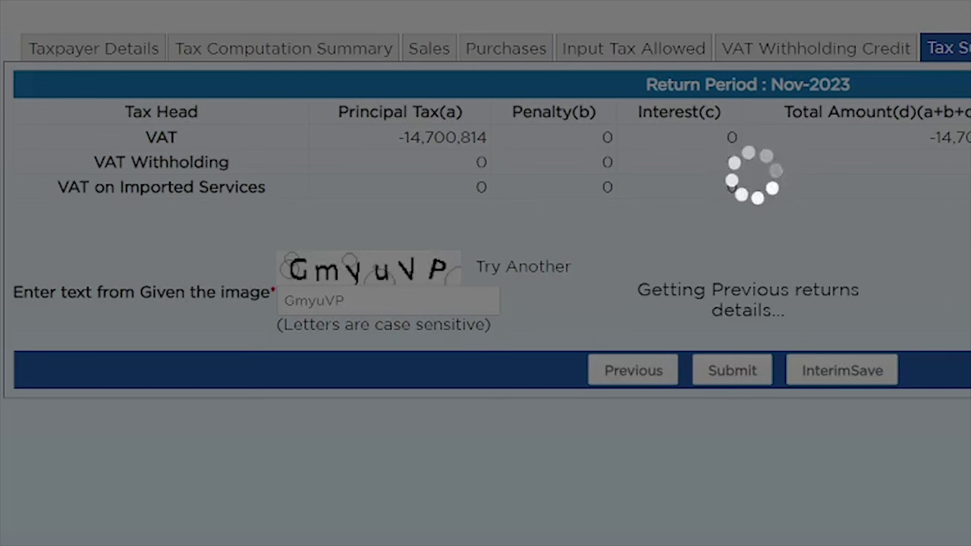